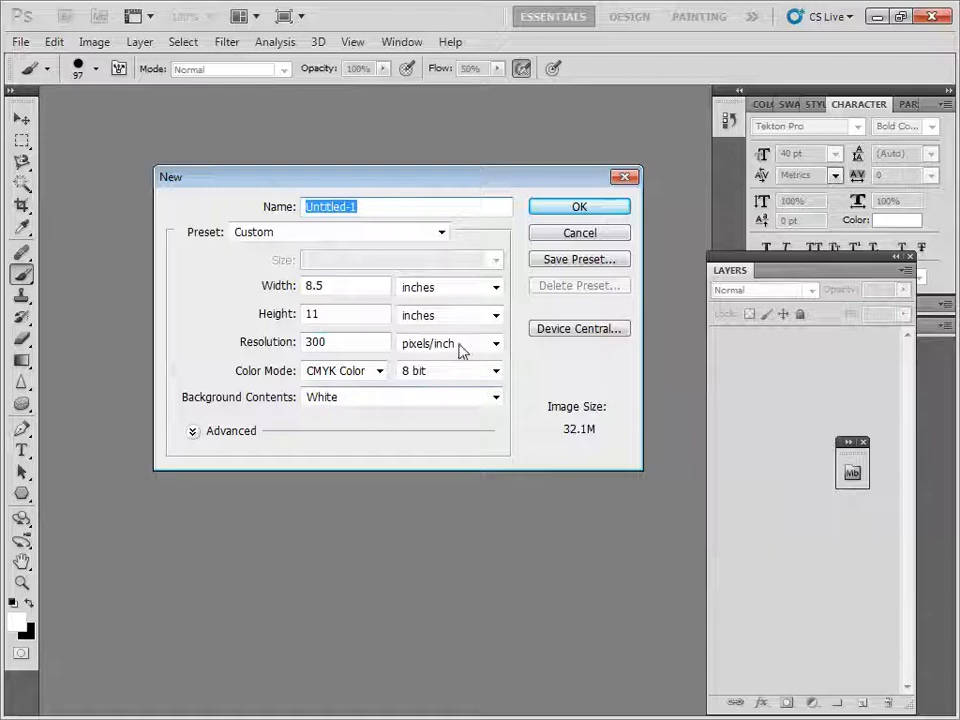
# Step: Create a new 8.5 x 11 inch document at 300 pixels/inch in CMYK Color with a white background
pyautogui.click(594, 210)
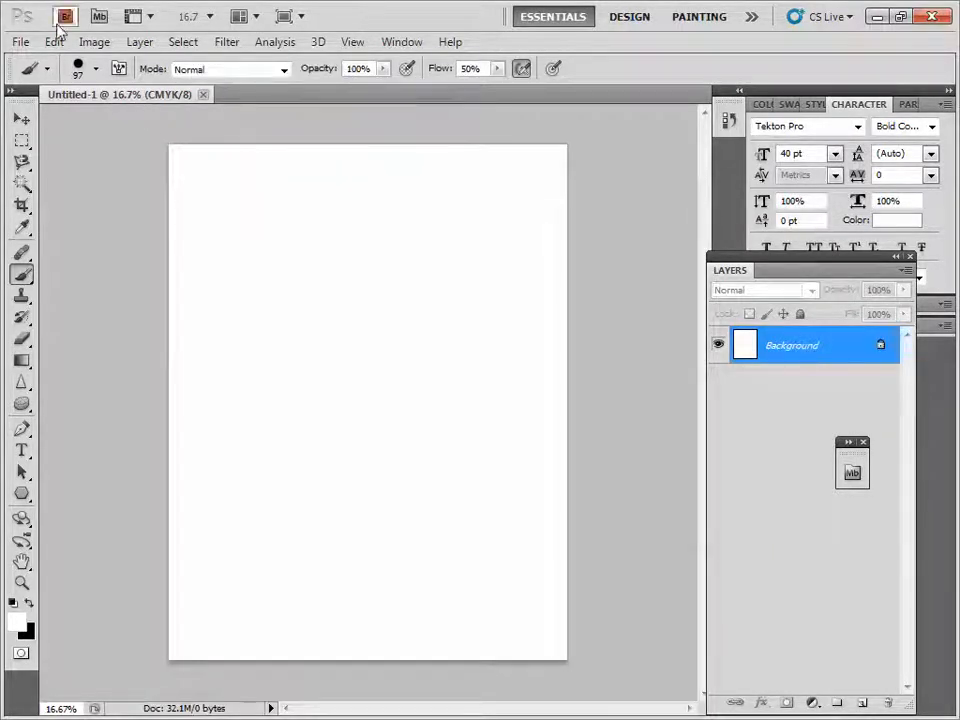
pyautogui.click(21, 42)
pyautogui.click(42, 62)
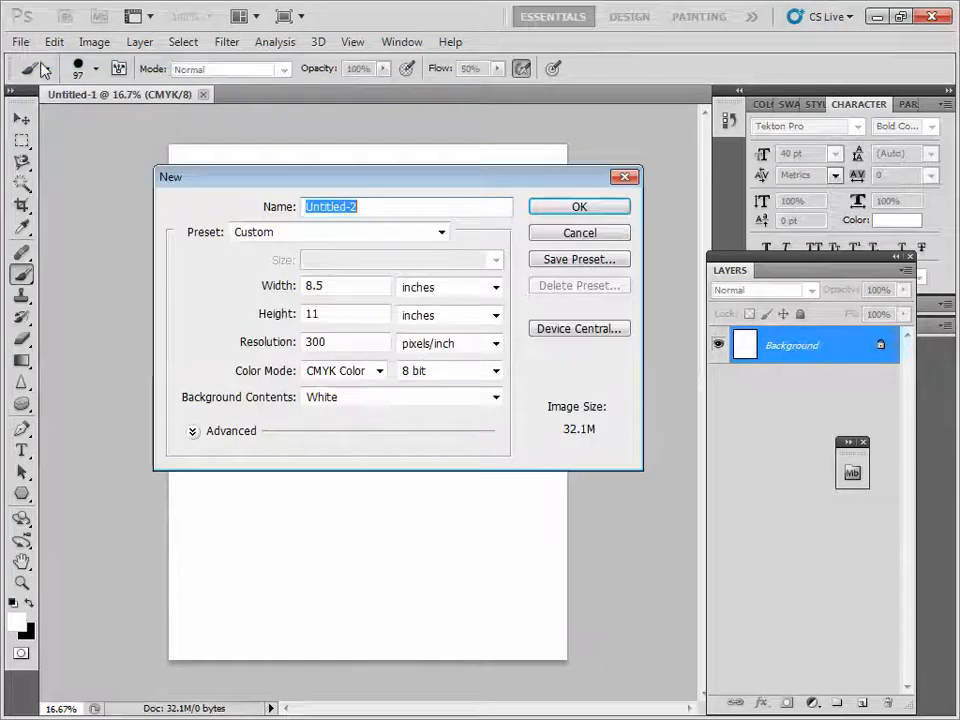
pyautogui.click(597, 234)
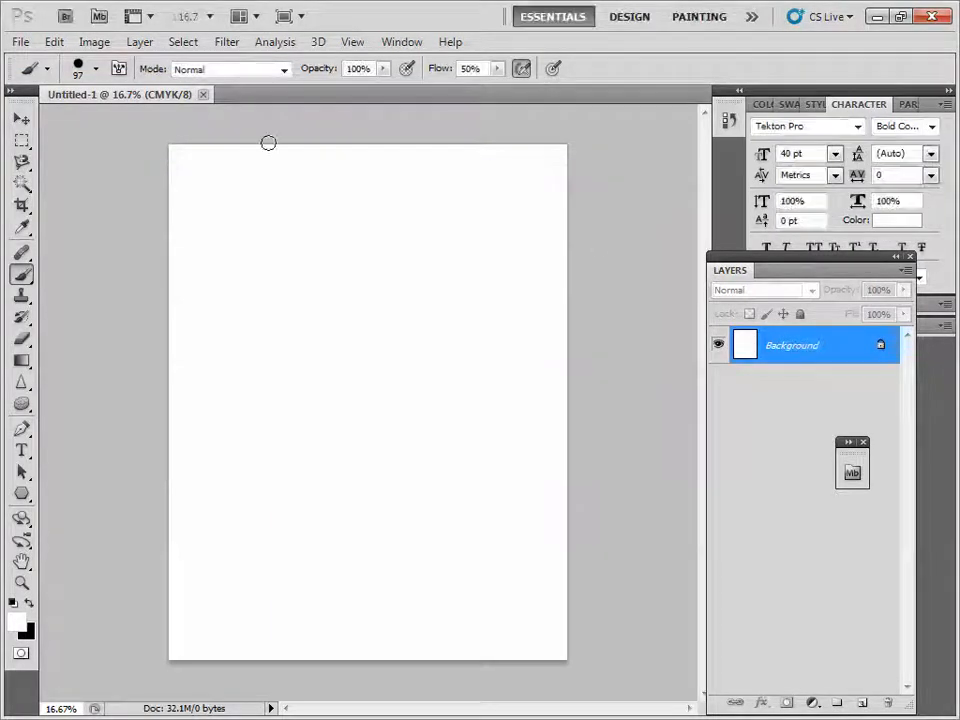
pyautogui.click(21, 42)
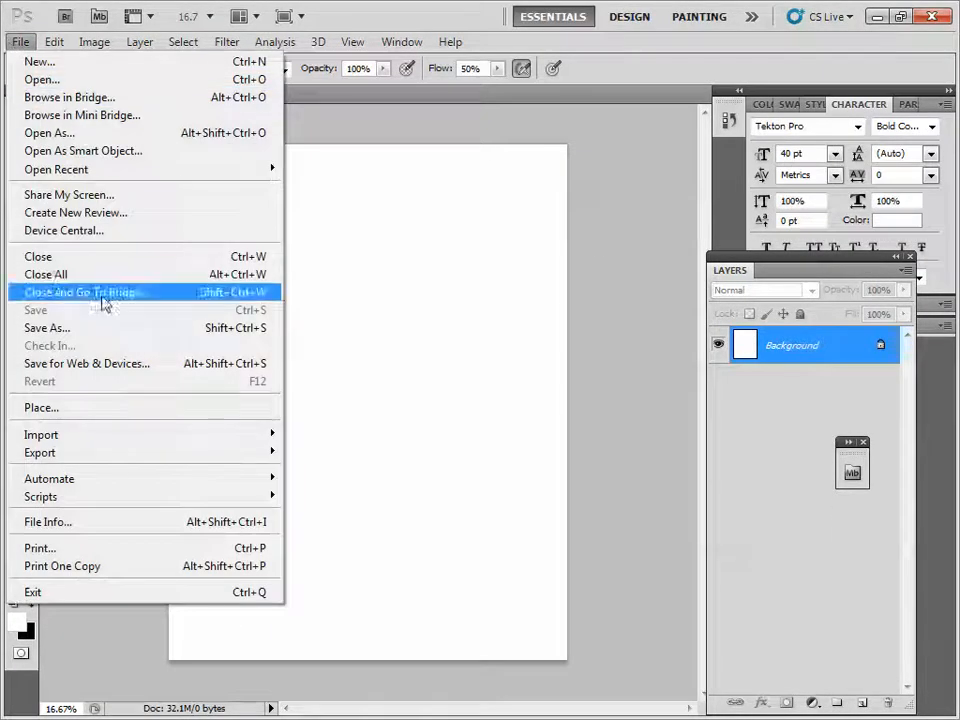
pyautogui.click(98, 407)
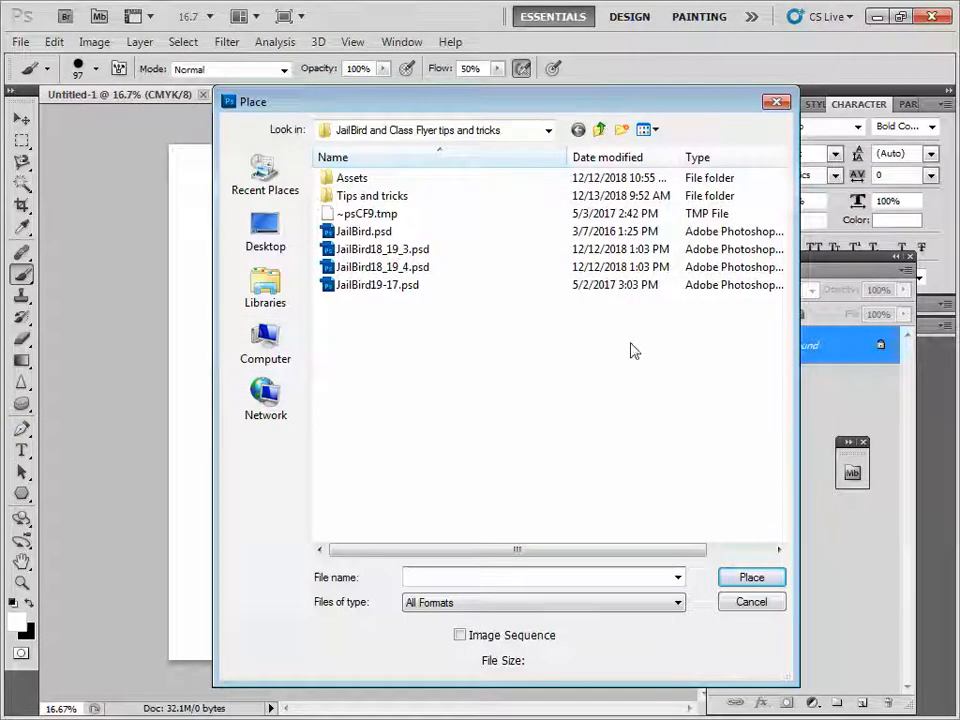
pyautogui.click(765, 605)
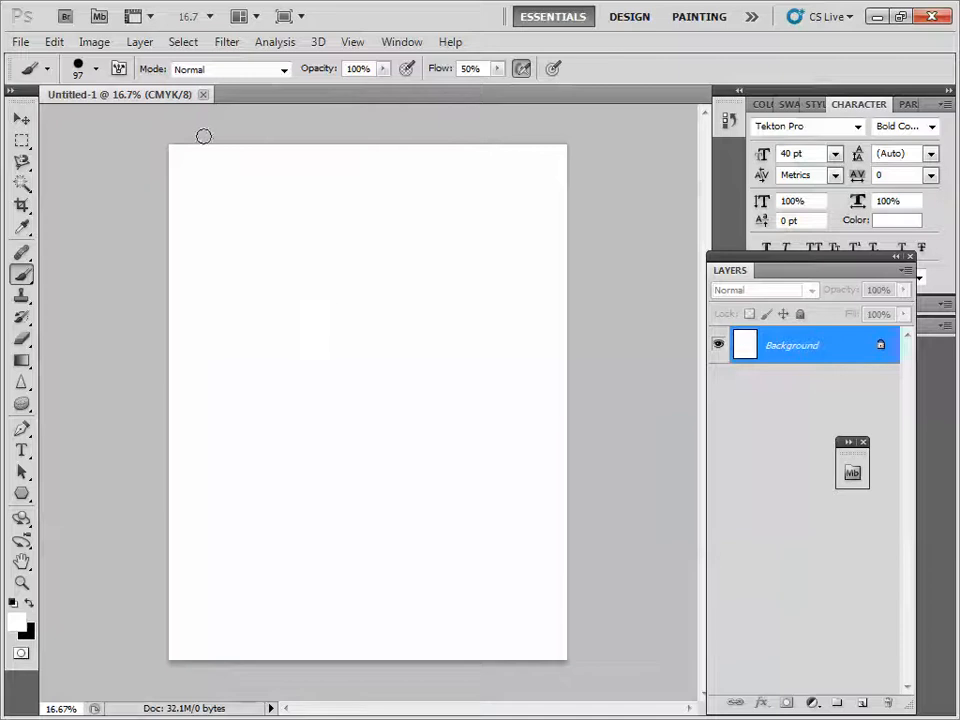
# Step: Start saving the document under a new name and browse to the Sticker Project folder inside CreativeComputer > raster Design Photoshop
pyautogui.click(20, 42)
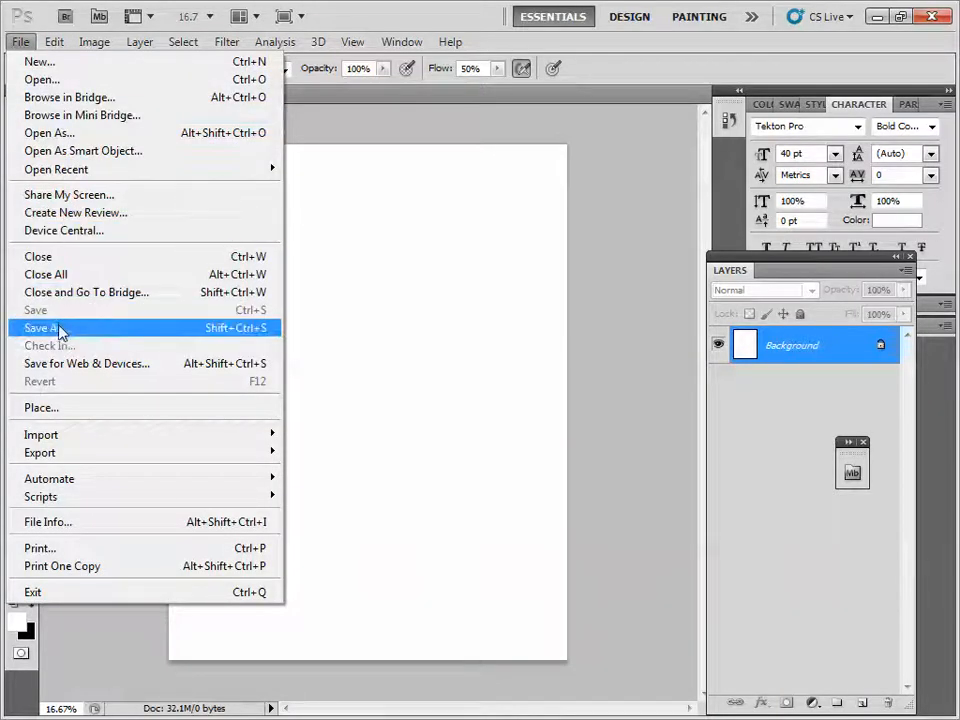
pyautogui.click(60, 328)
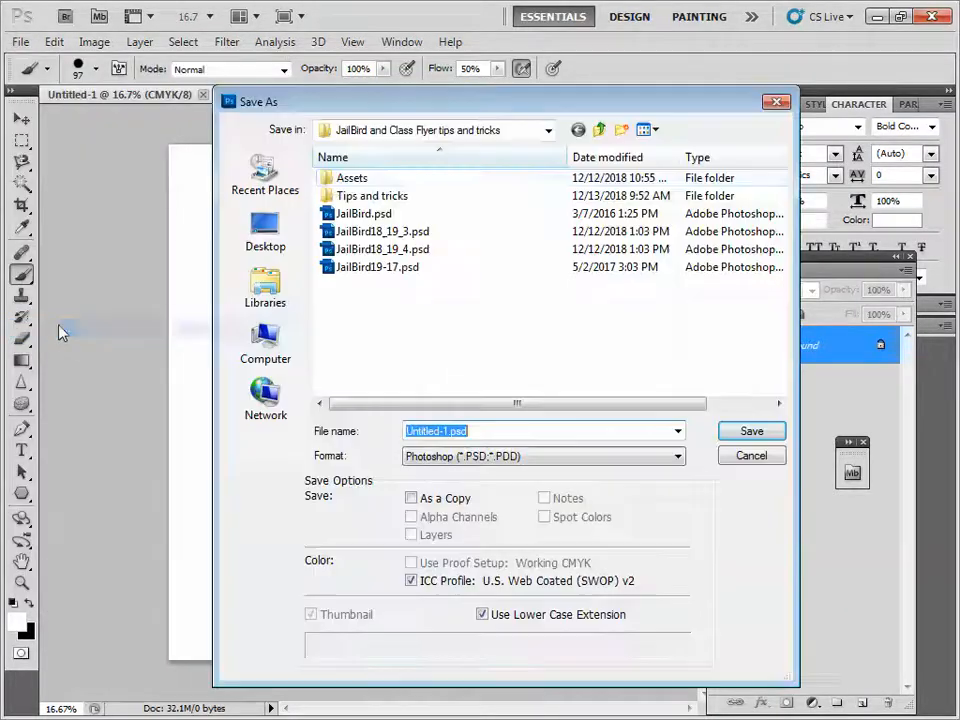
pyautogui.click(599, 129)
pyautogui.click(600, 130)
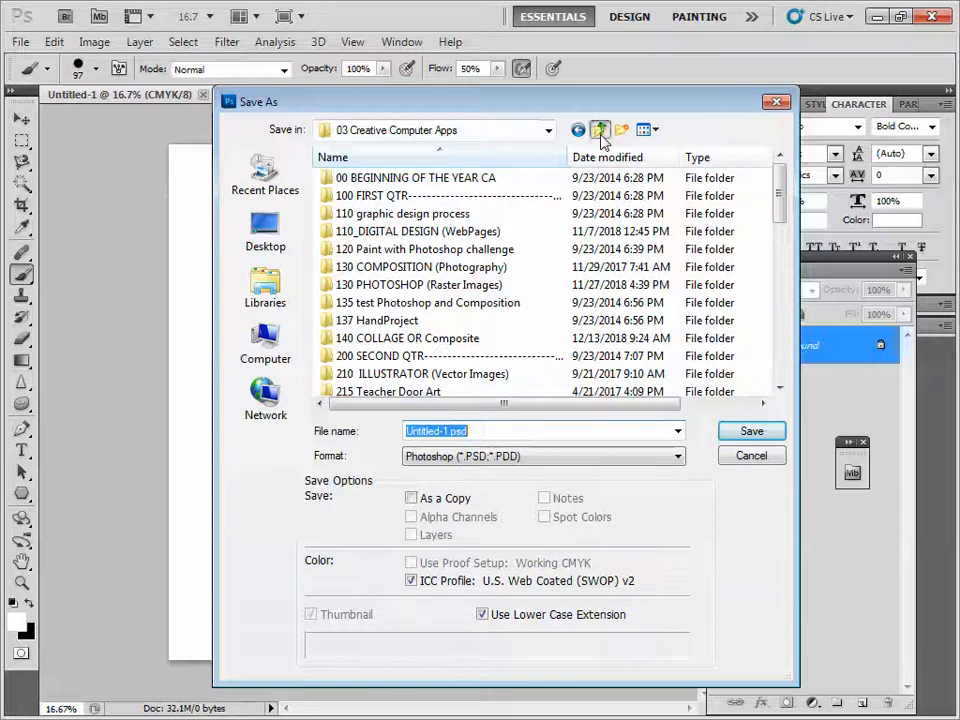
pyautogui.click(600, 130)
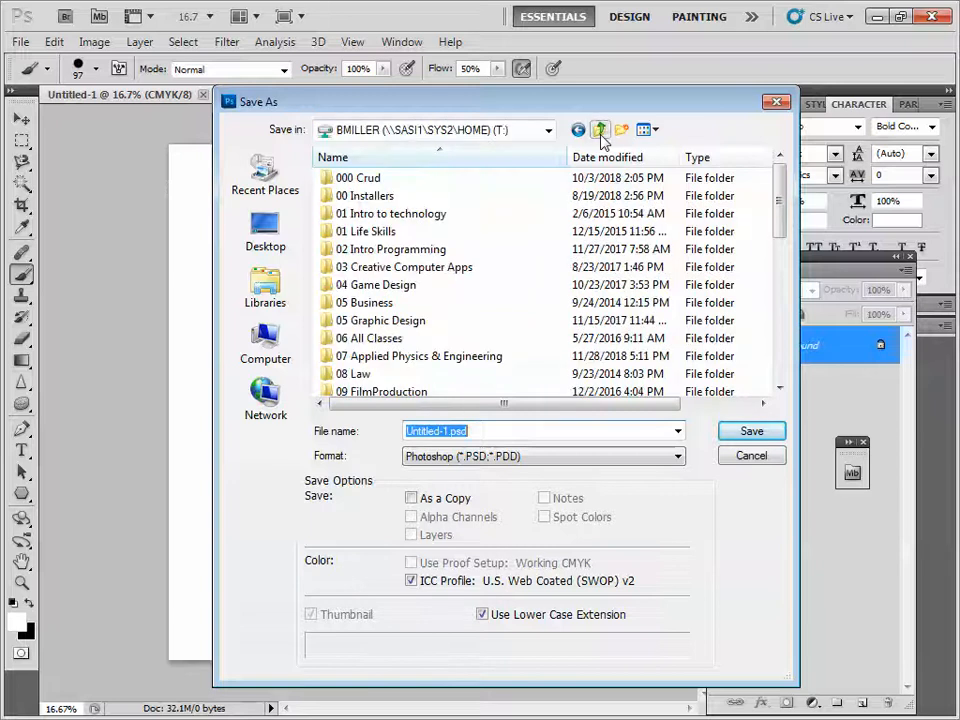
pyautogui.moveTo(783, 226); pyautogui.dragTo(784, 296)
pyautogui.click(430, 358)
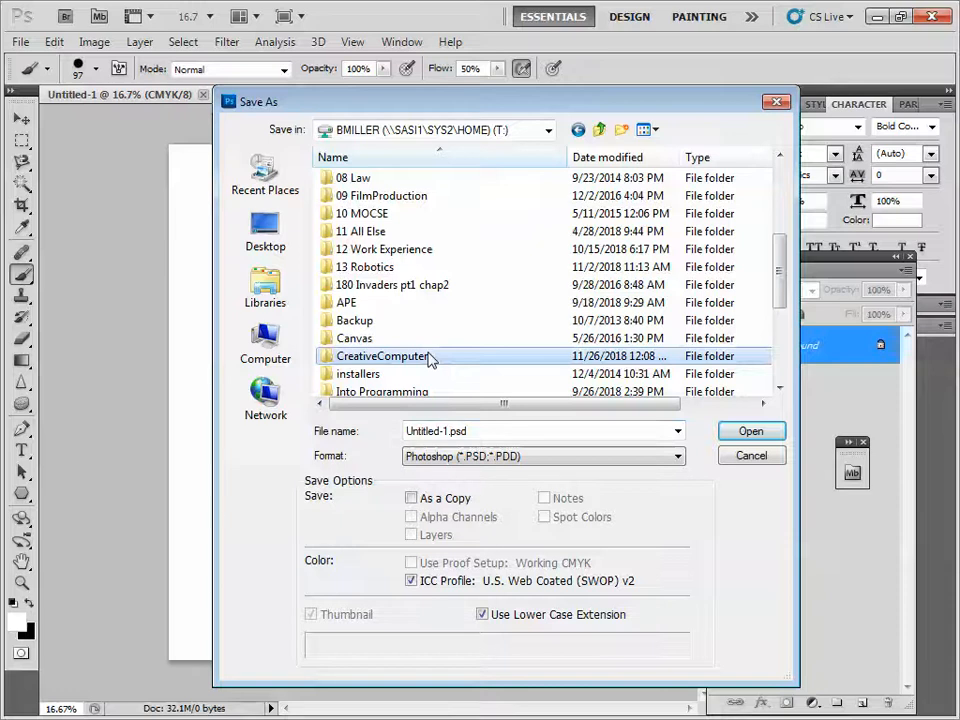
pyautogui.doubleClick(416, 358)
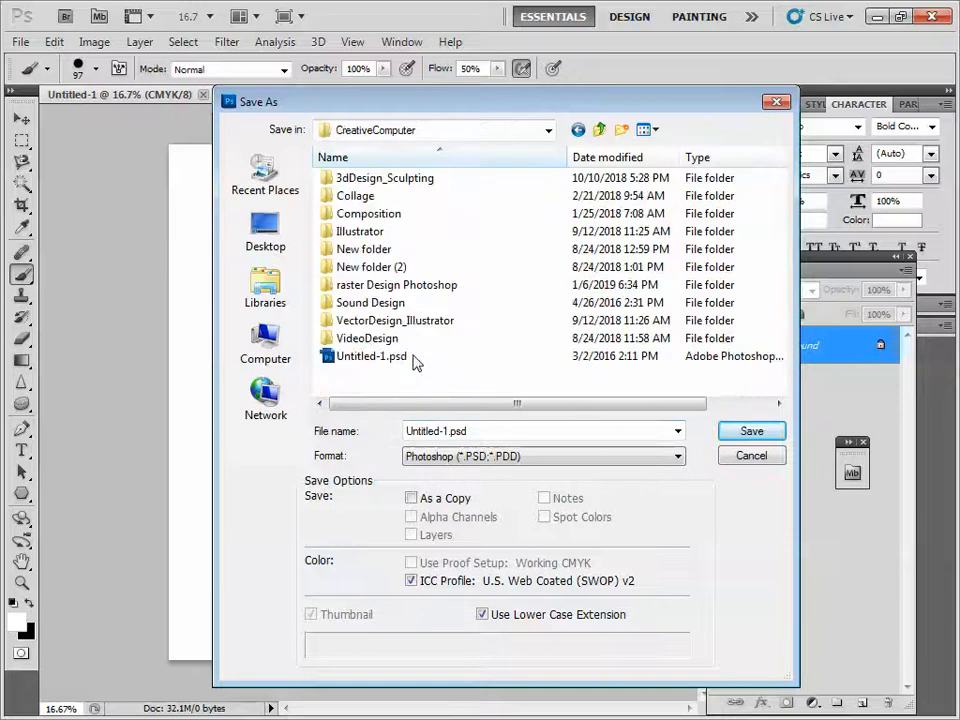
pyautogui.doubleClick(373, 287)
pyautogui.click(376, 214)
pyautogui.doubleClick(376, 214)
# Step: Save the document in Photoshop format with the file name Ezekiel Sticker
pyautogui.doubleClick(474, 431)
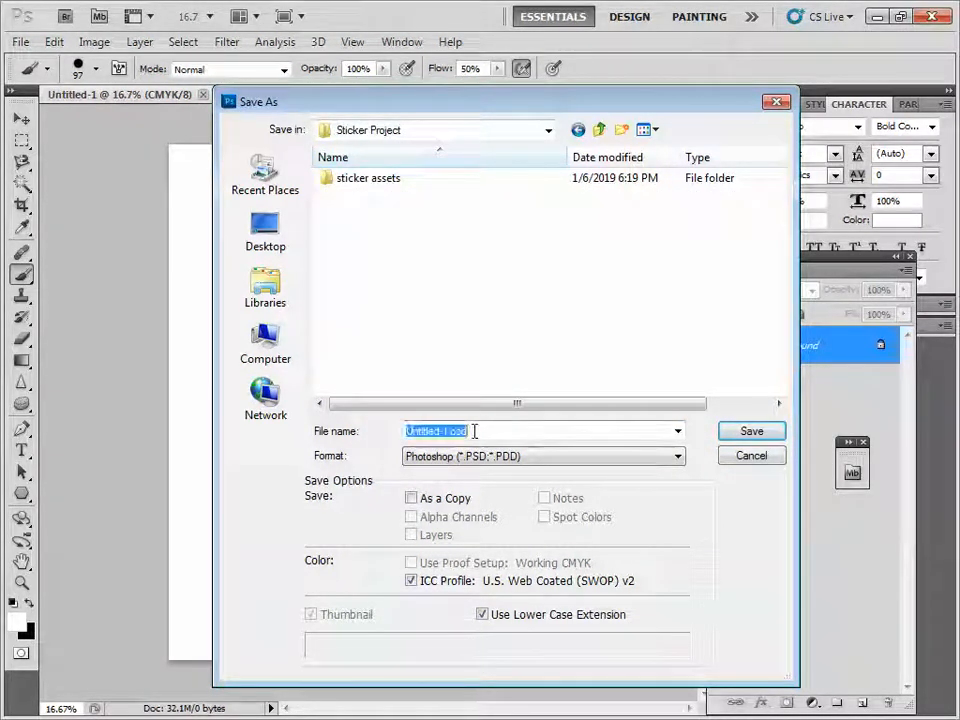
pyautogui.write('E')
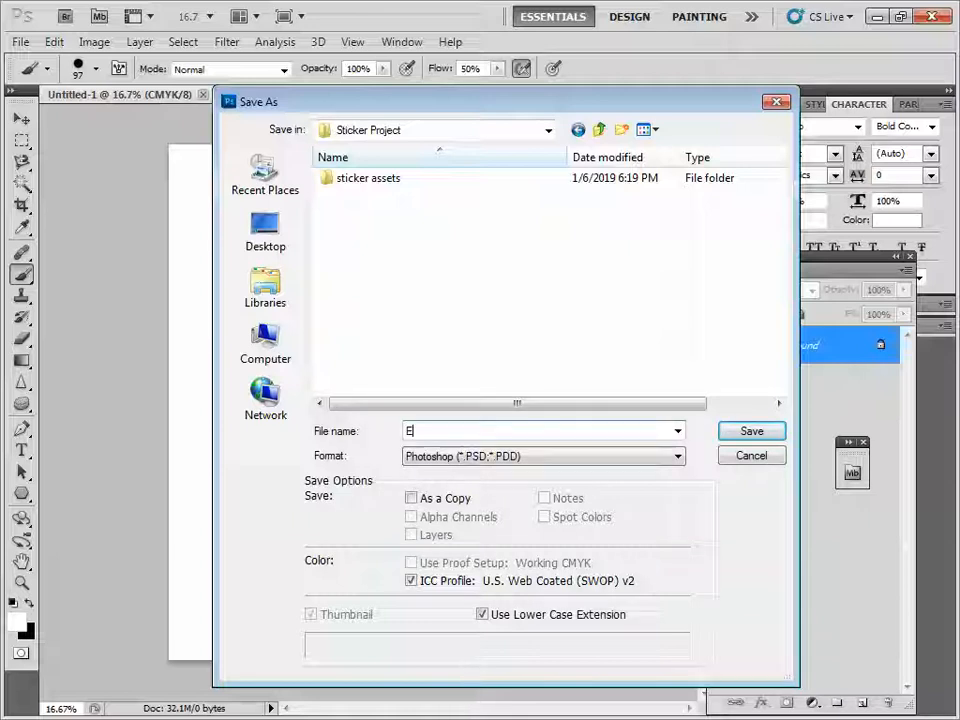
pyautogui.write('zekiel Sticker')
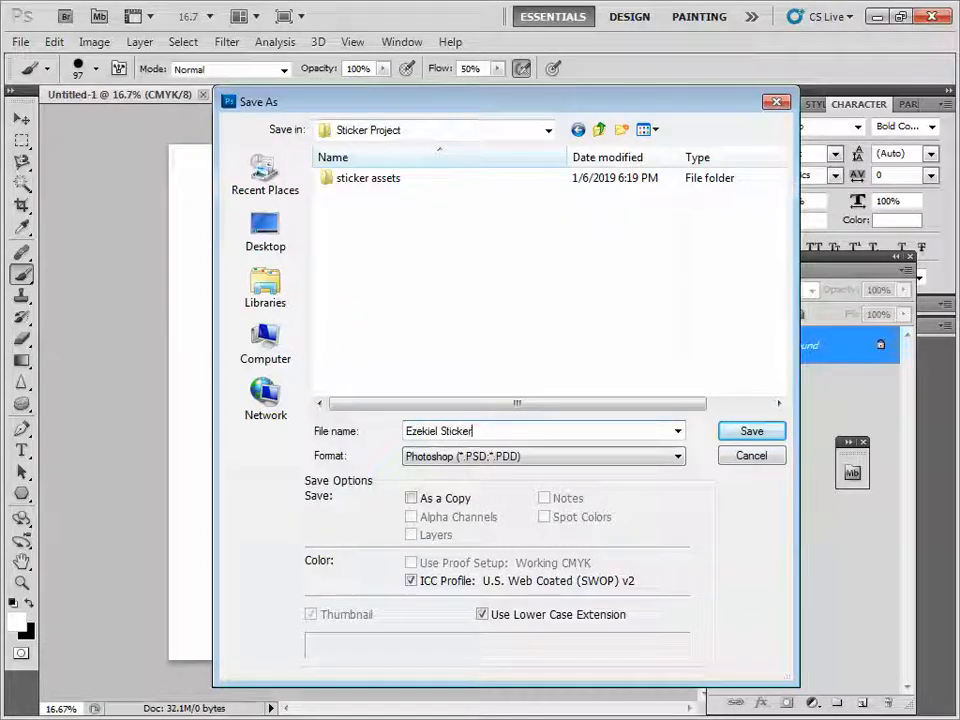
pyautogui.click(760, 434)
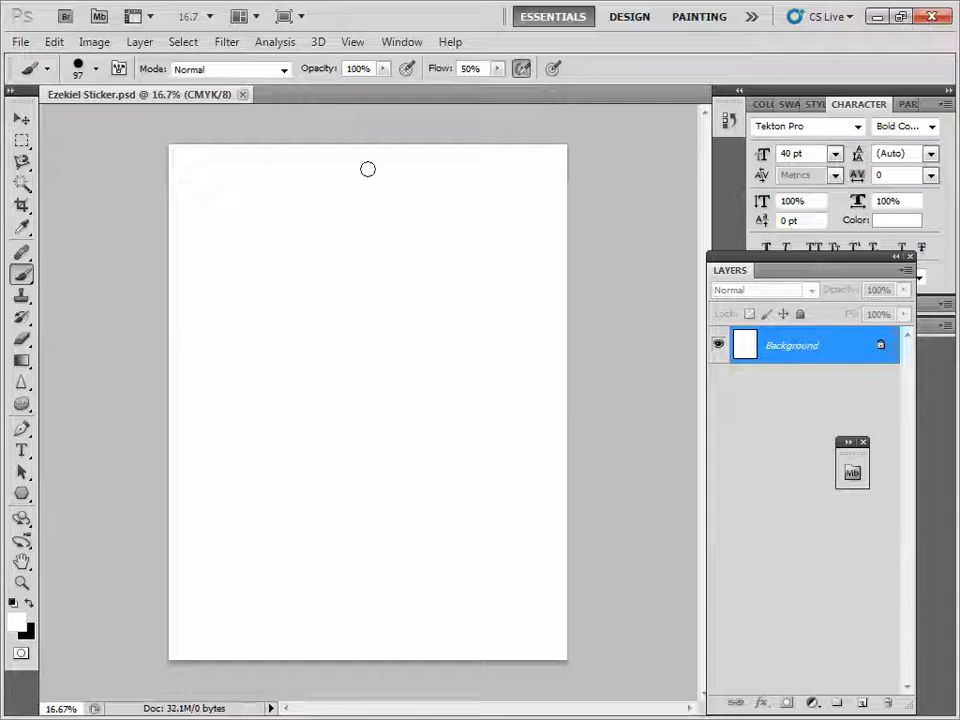
# Step: Place the image ezekiel_MAIN.jpg from the sticker assets folder into the document
pyautogui.click(20, 42)
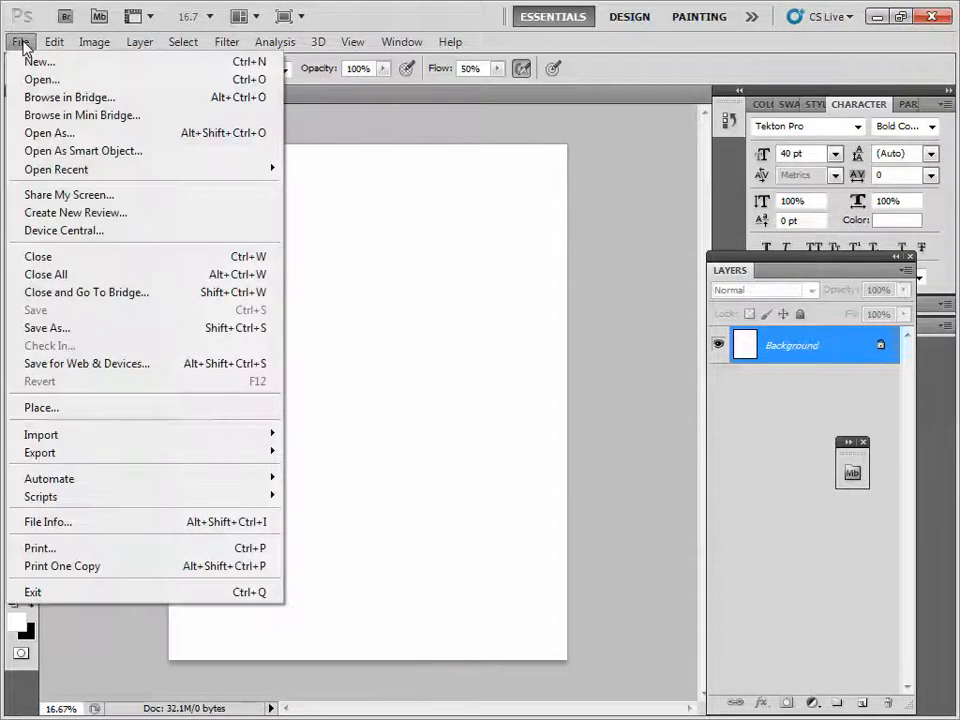
pyautogui.click(64, 408)
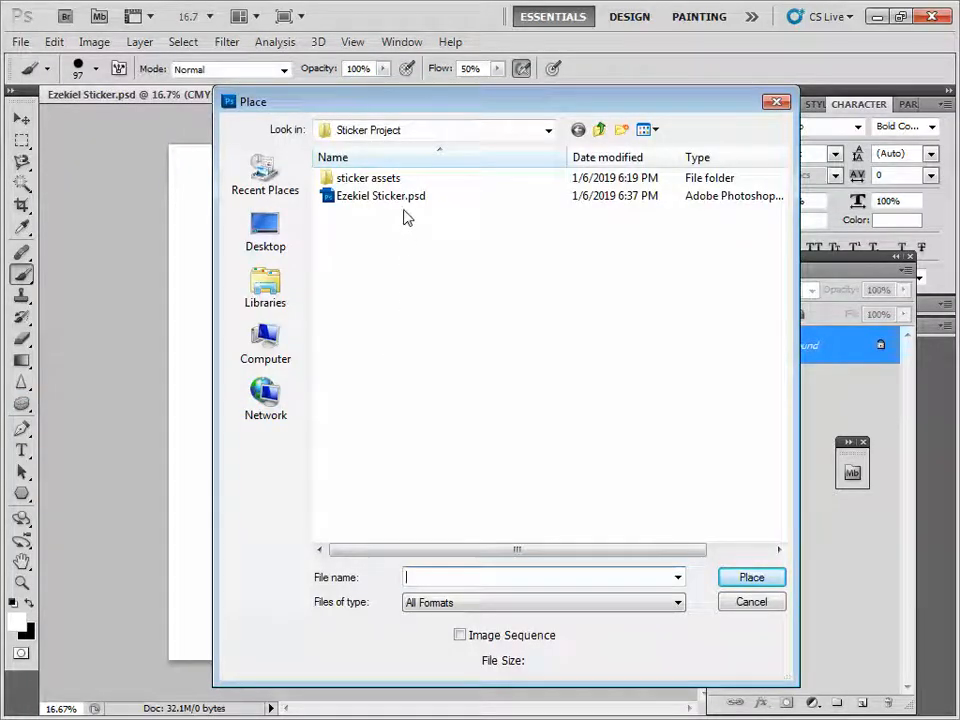
pyautogui.doubleClick(383, 186)
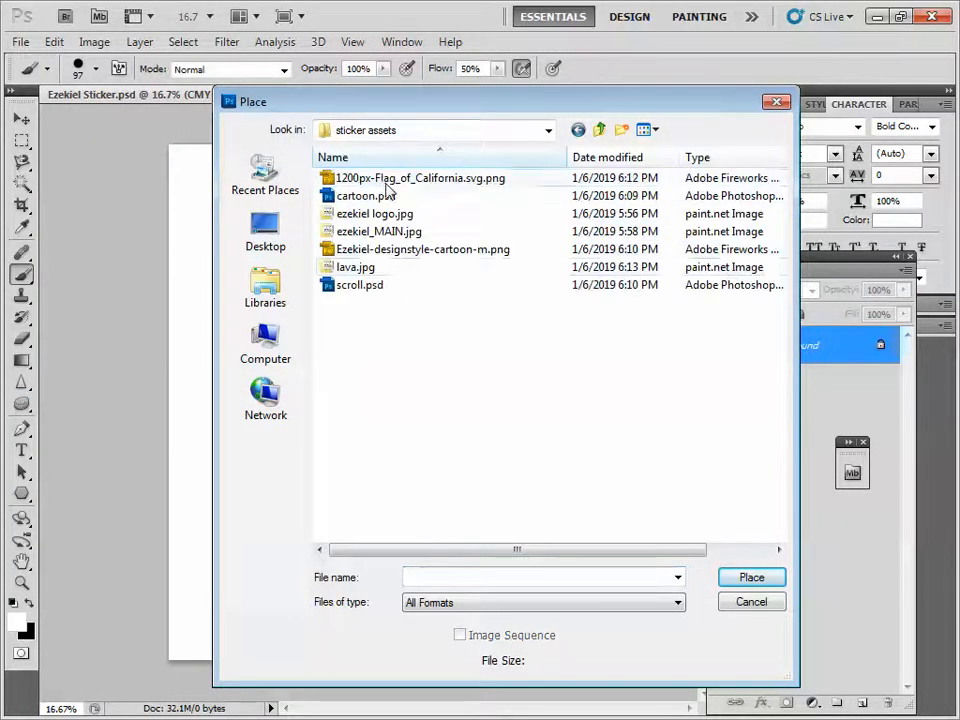
pyautogui.doubleClick(403, 231)
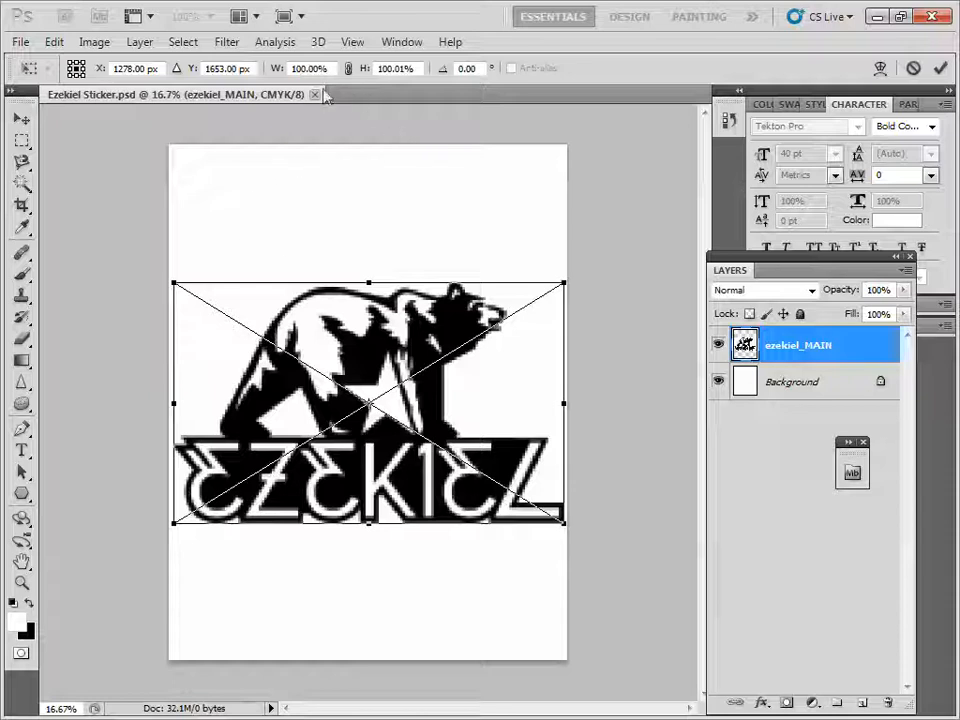
# Step: Show the rulers around the canvas
pyautogui.click(401, 41)
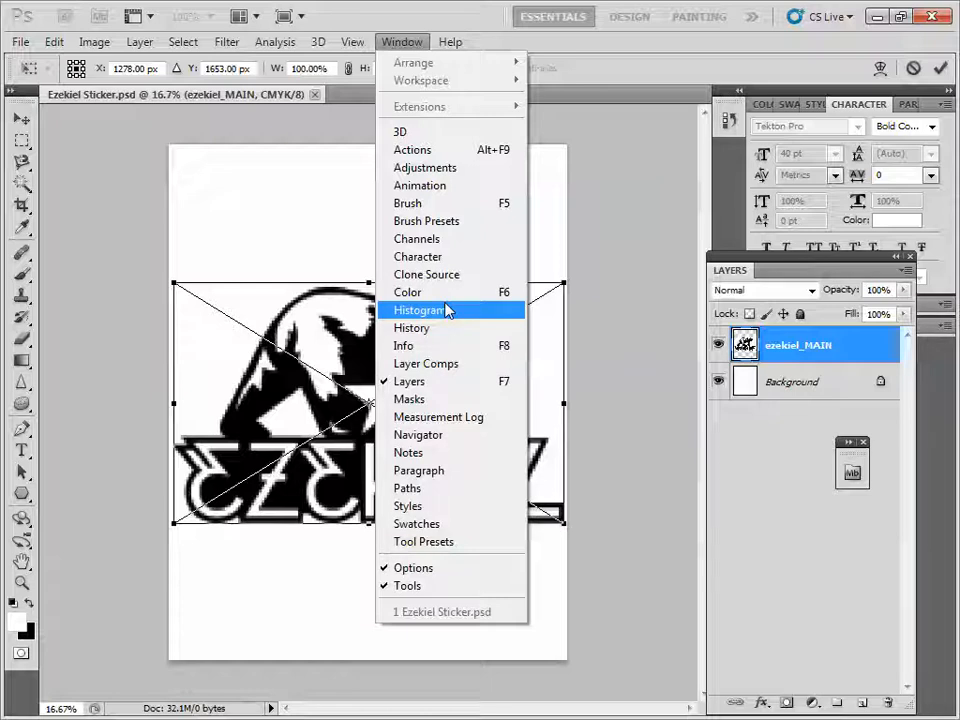
pyautogui.moveTo(352, 41)
pyautogui.click(368, 344)
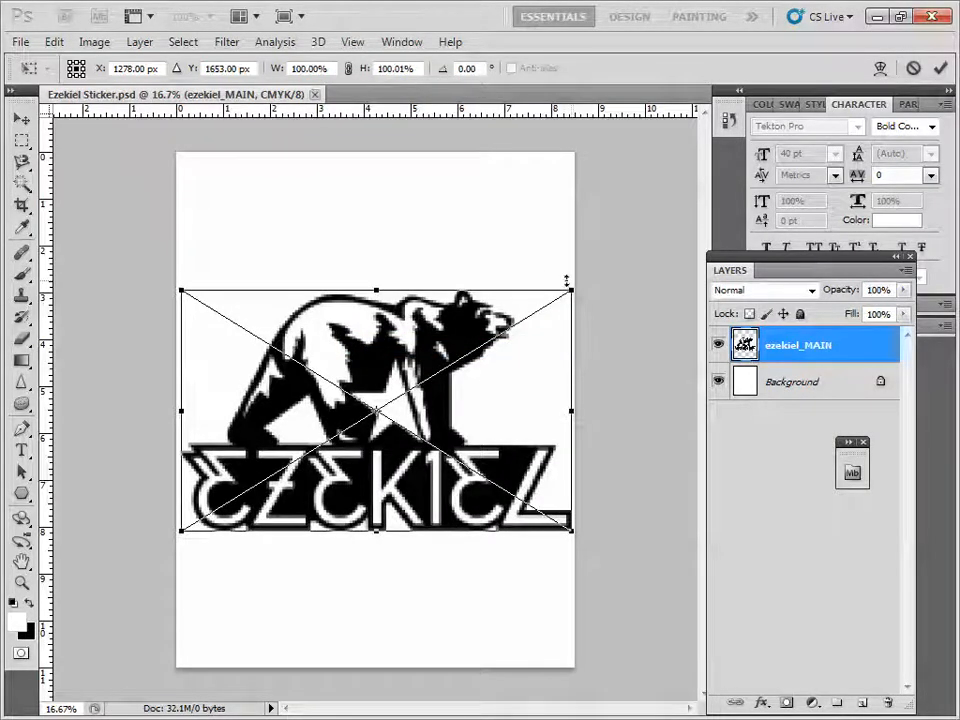
# Step: Scale the placed bear logo proportionally to about 36% (roughly 3 inches wide), move it to the page's upper-left corner and commit the placement
pyautogui.moveTo(572, 290); pyautogui.dragTo(283, 366)
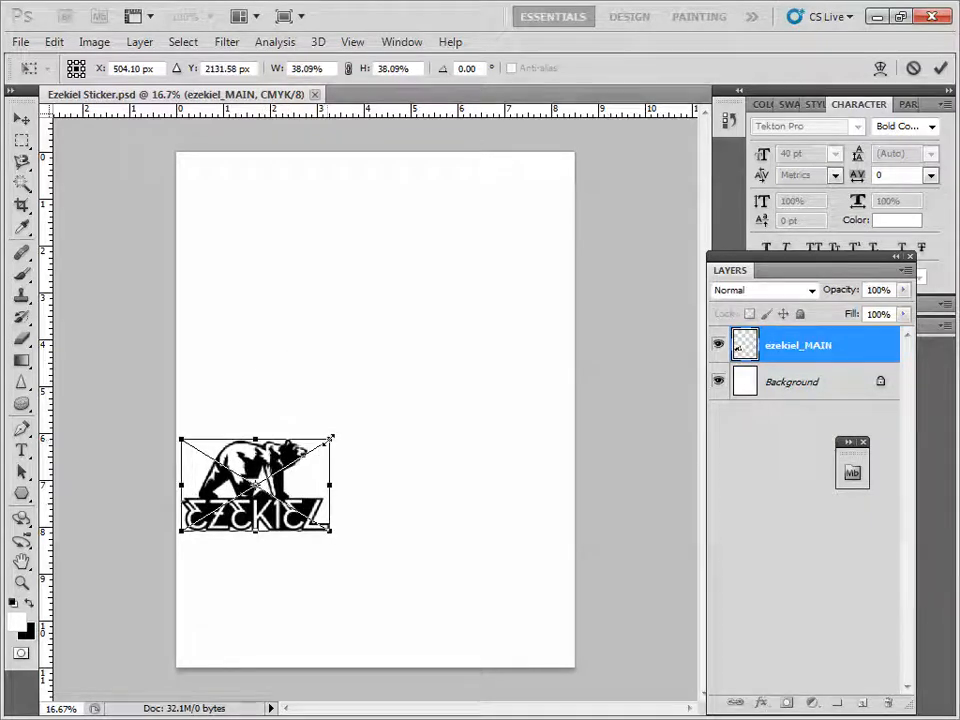
pyautogui.moveTo(331, 437); pyautogui.dragTo(320, 440)
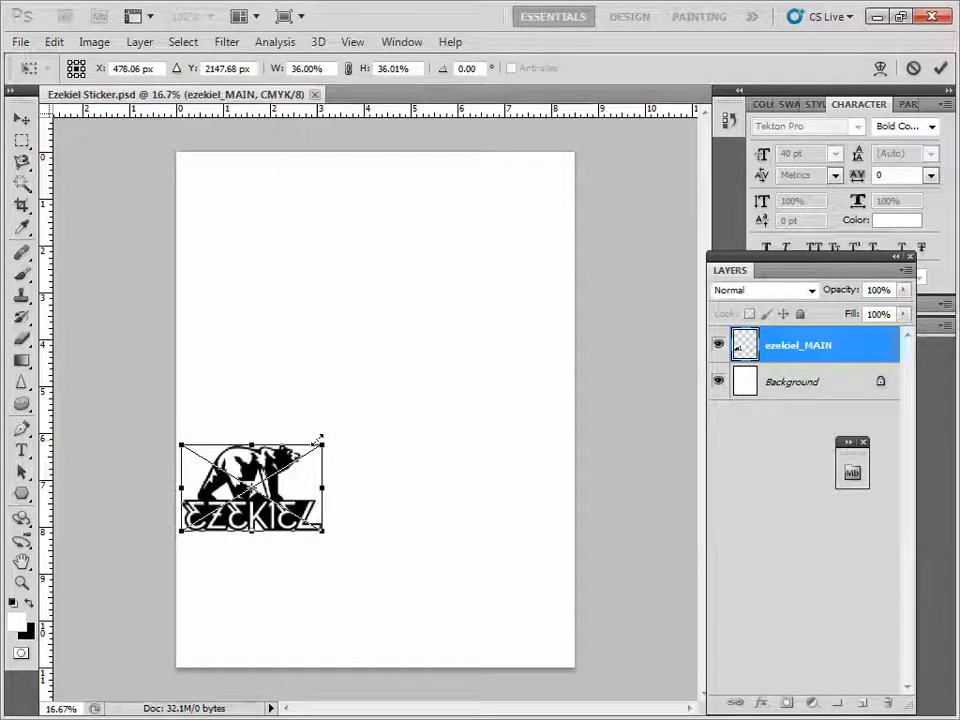
pyautogui.moveTo(248, 470); pyautogui.dragTo(254, 190)
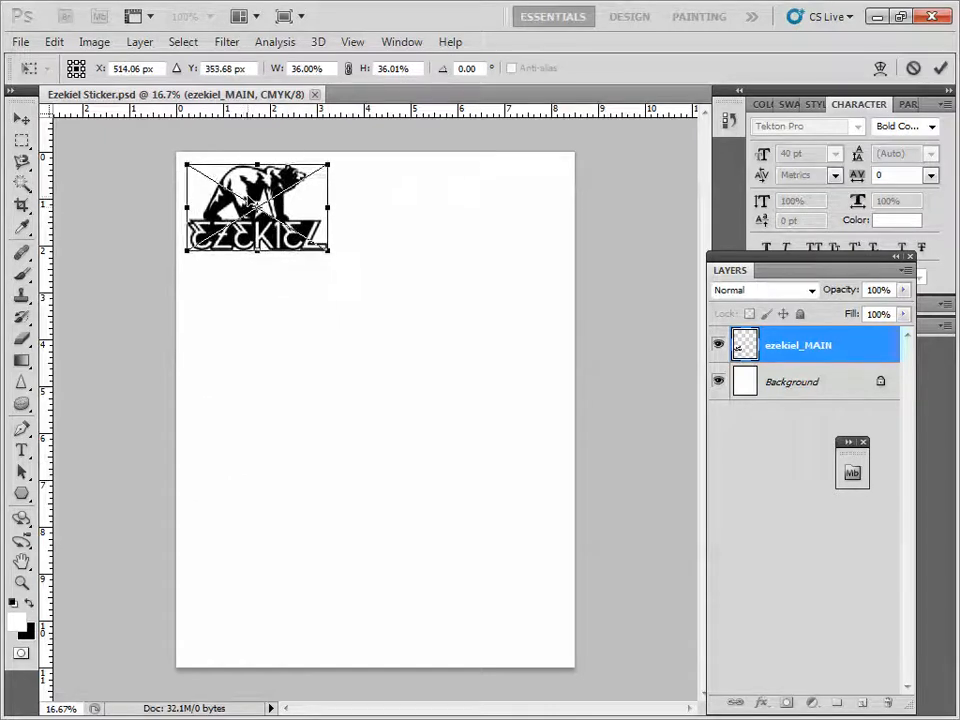
pyautogui.press('Return')
pyautogui.press('b')
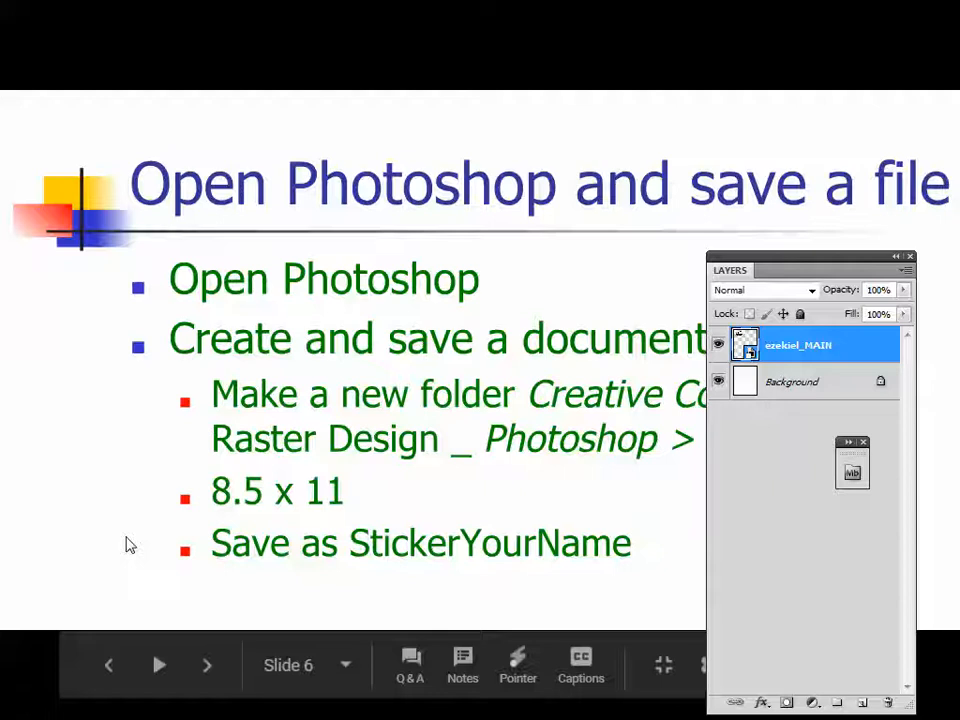
# Step: Switch to the presentation's scoring guide slide and review the basics and Must Dos in the Scoring Guide Hydroflask Stickers document
pyautogui.click(121, 481)
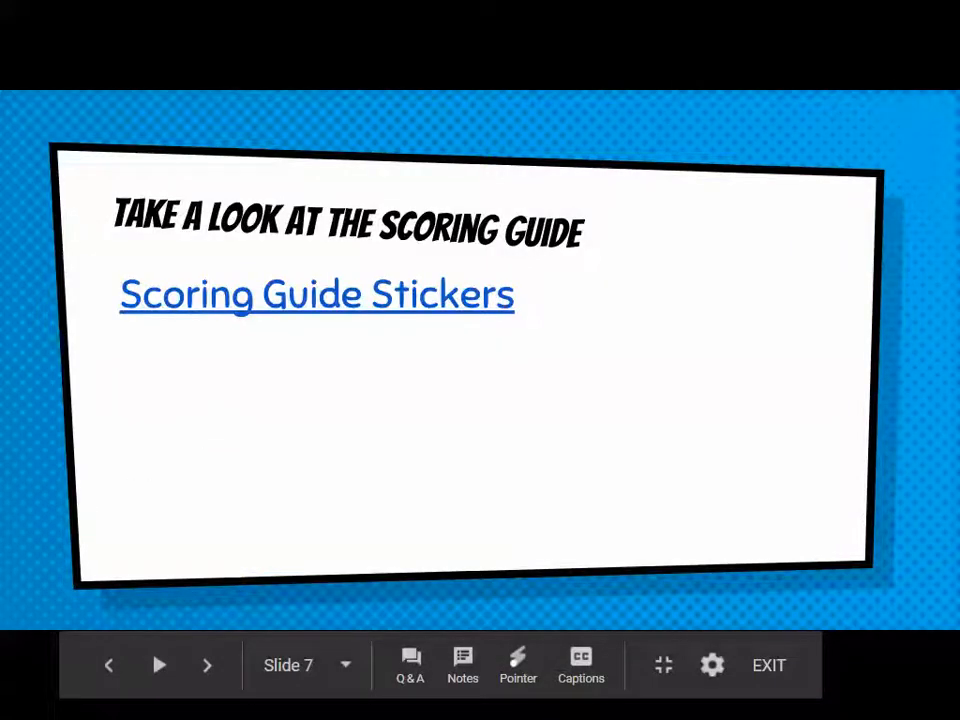
pyautogui.moveTo(958, 45); pyautogui.dragTo(215, 2)
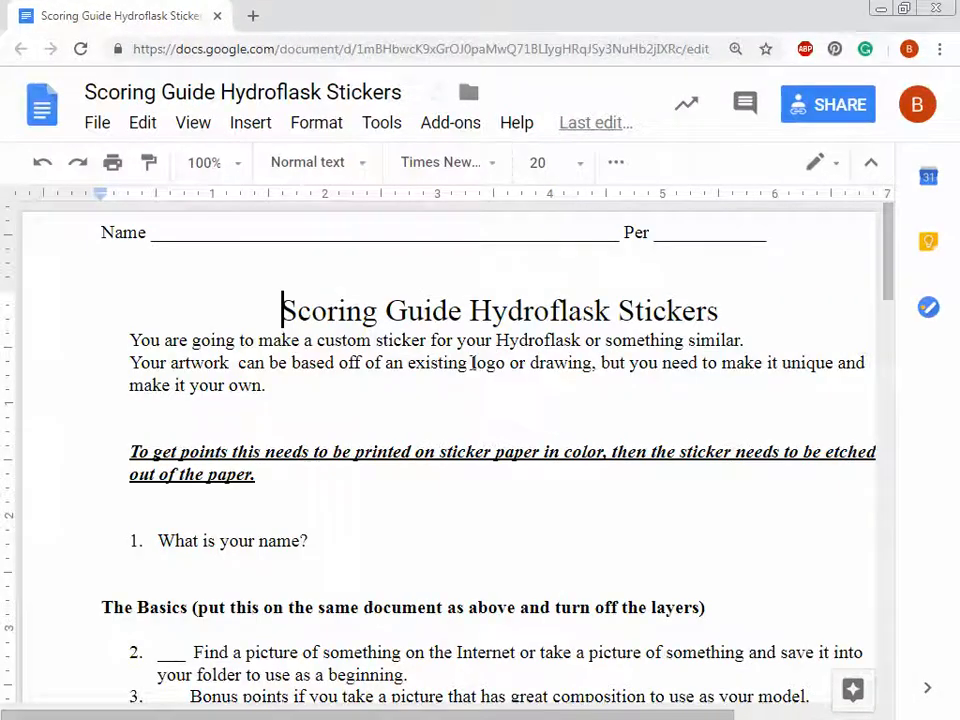
pyautogui.scroll(-2, 360, 490)
pyautogui.scroll(-2, 322, 556)
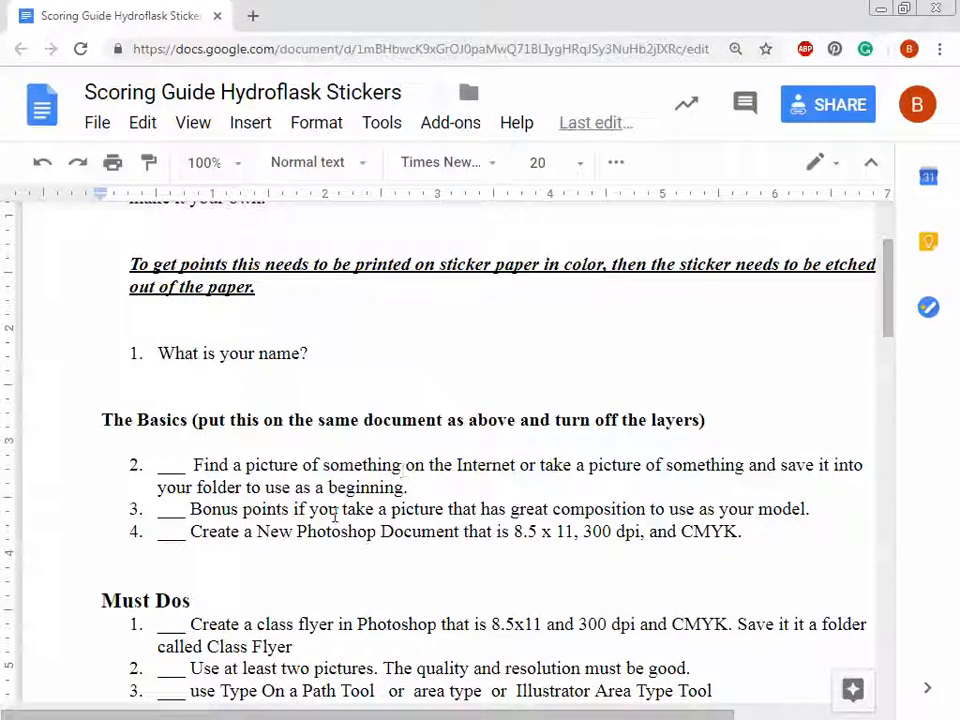
pyautogui.scroll(-4, 351, 527)
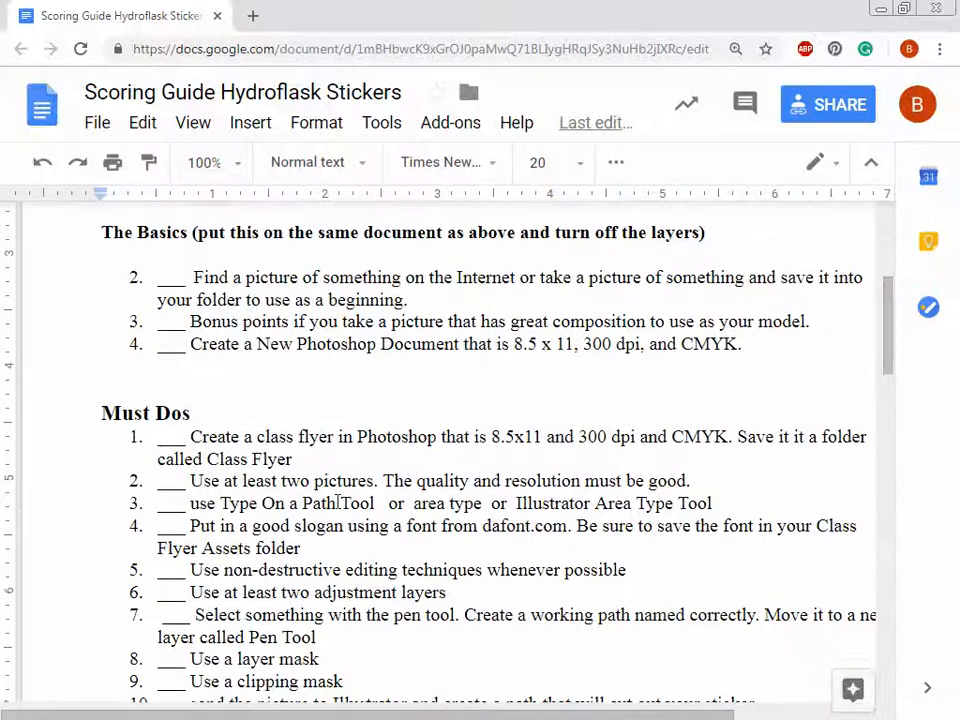
pyautogui.scroll(-5, 320, 486)
pyautogui.scroll(4, 372, 276)
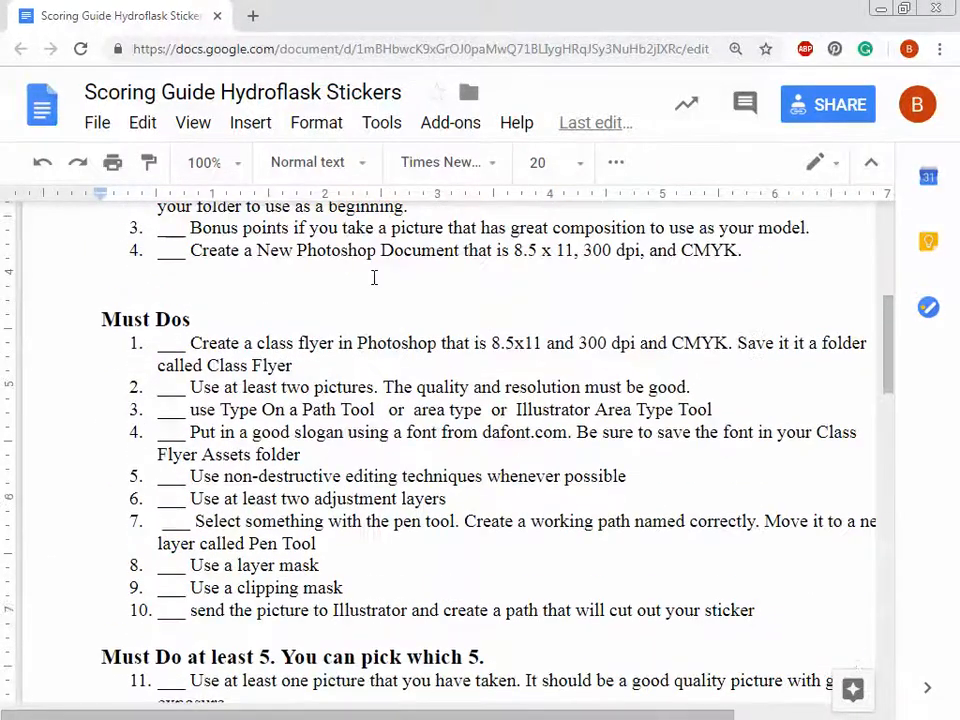
pyautogui.moveTo(342, 24); pyautogui.dragTo(959, 230)
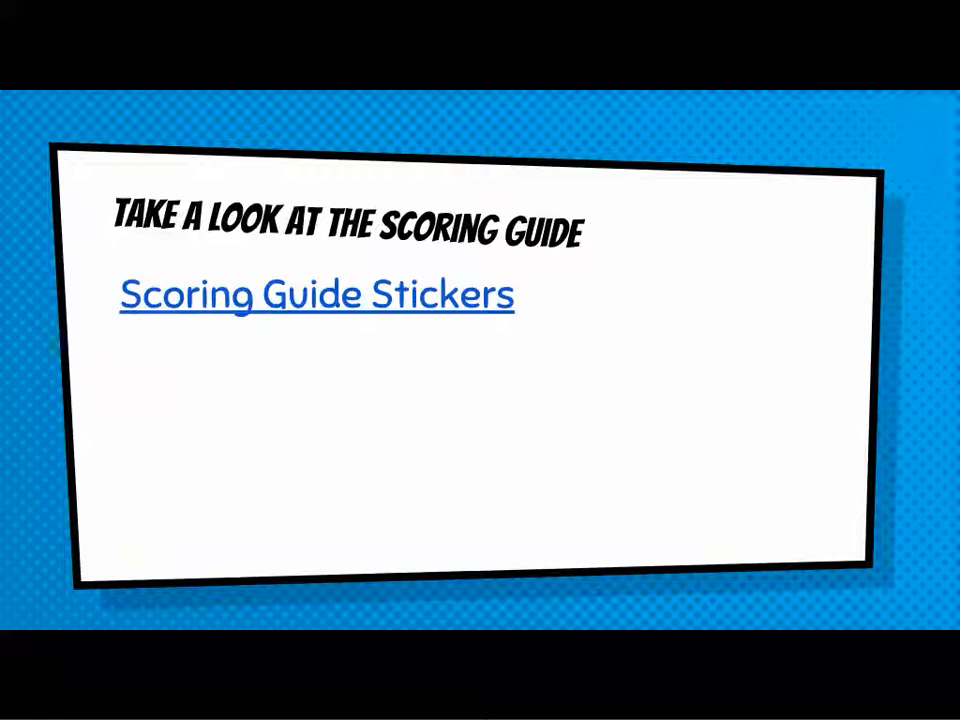
# Step: Advance the presentation to the Create a Clipping Mask slide, read it, and switch back to the maximized Photoshop window
pyautogui.click(488, 406)
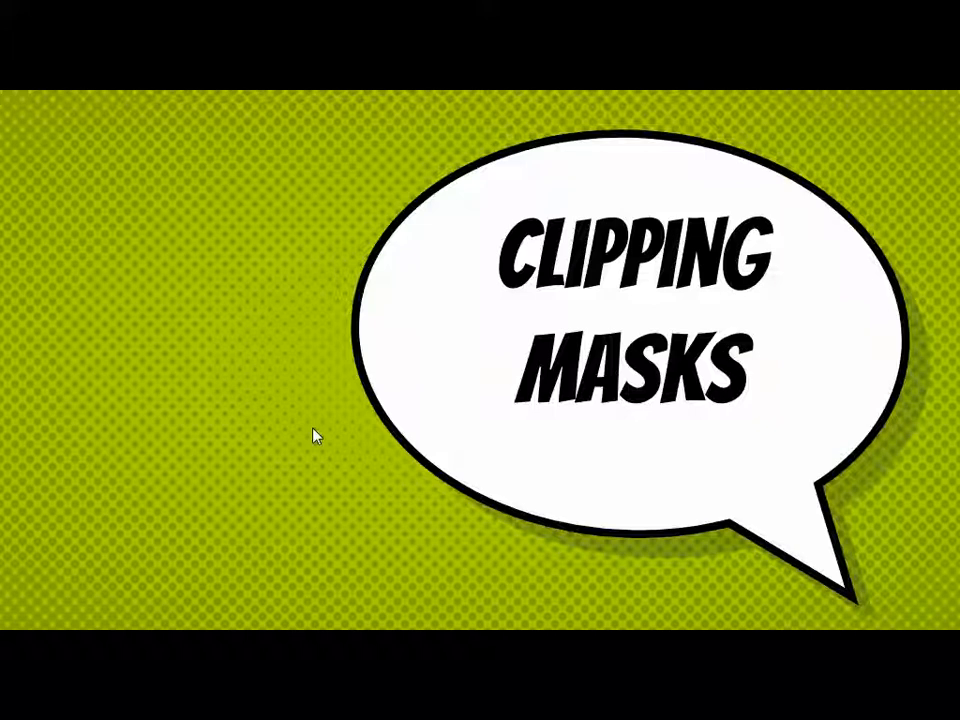
pyautogui.click(560, 498)
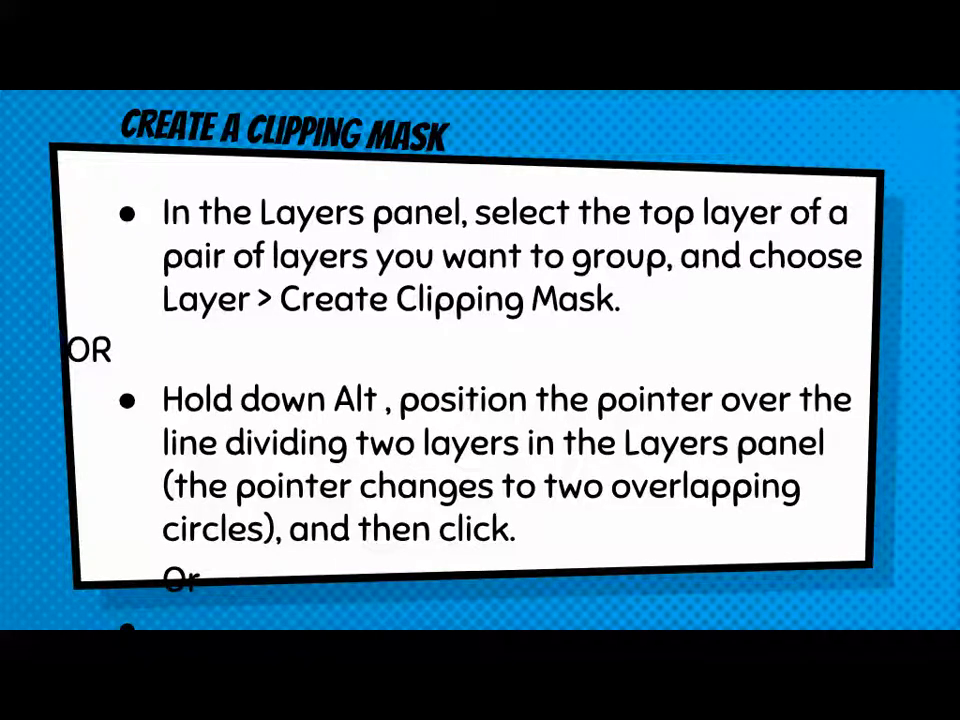
pyautogui.hotkey('alt', 'Tab')
pyautogui.moveTo(959, 58); pyautogui.dragTo(503, 68)
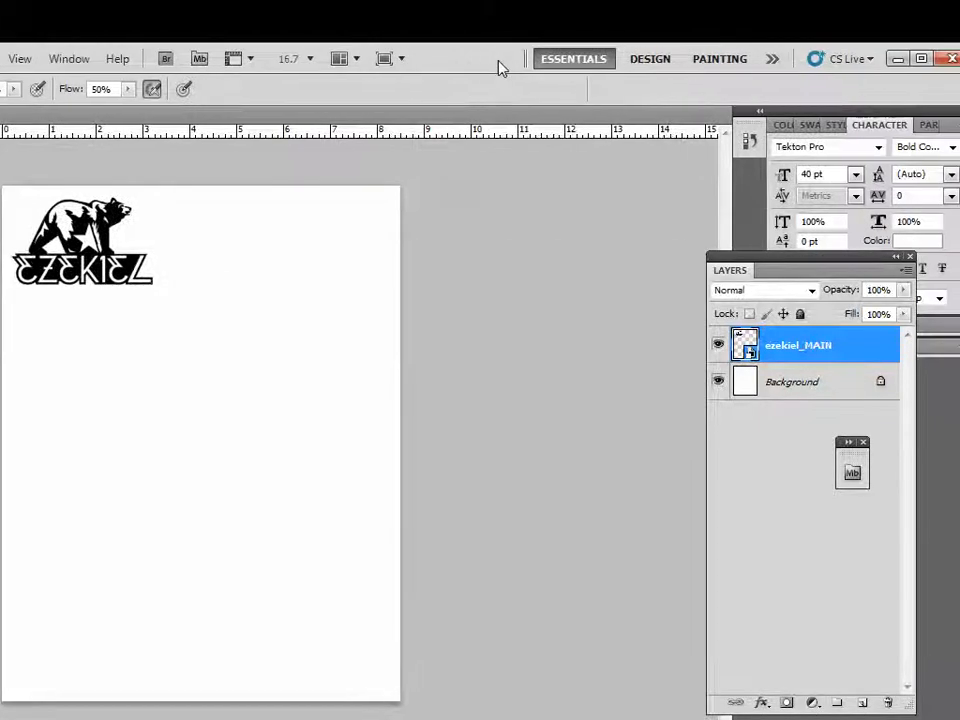
pyautogui.click(911, 59)
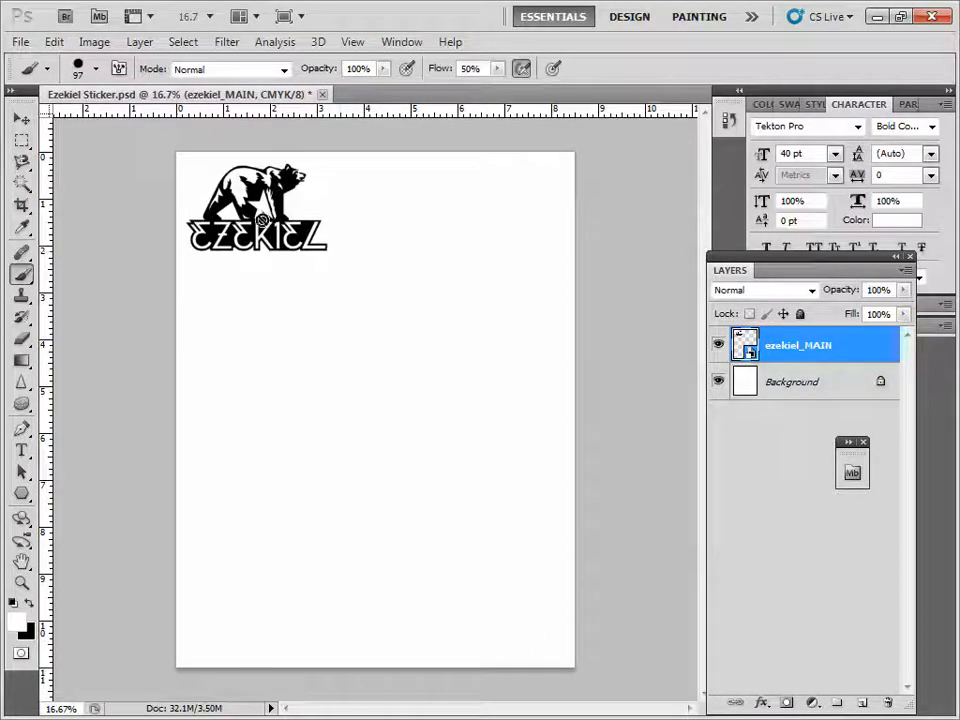
# Step: Select the white star on the bear's body in the ezekiel_MAIN layer with the Magic Wand tool
pyautogui.click(18, 582)
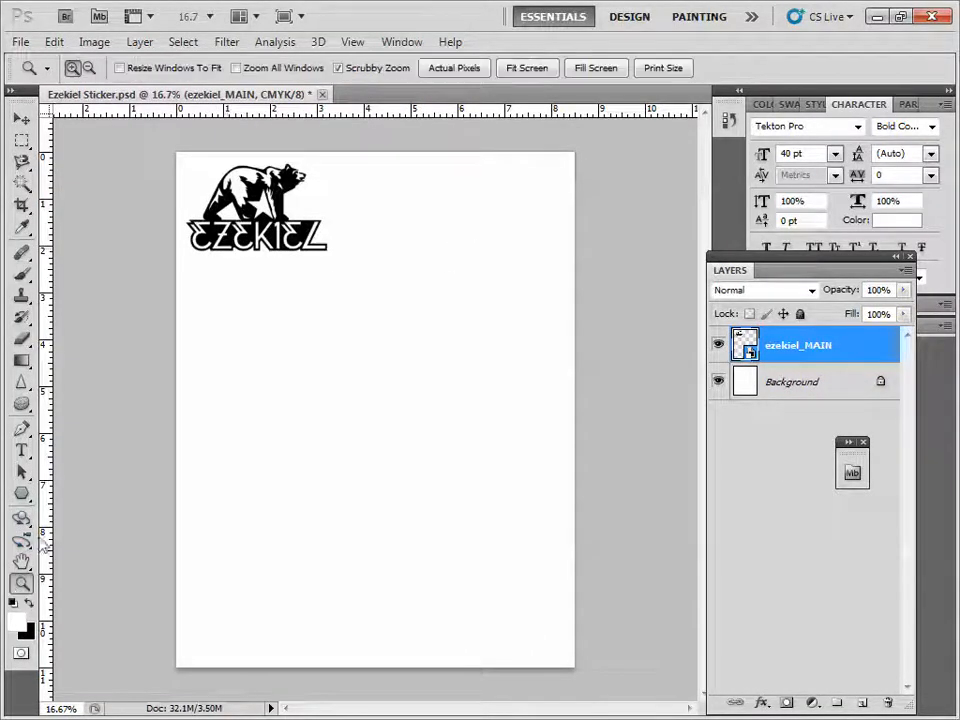
pyautogui.click(197, 166)
pyautogui.click(194, 200)
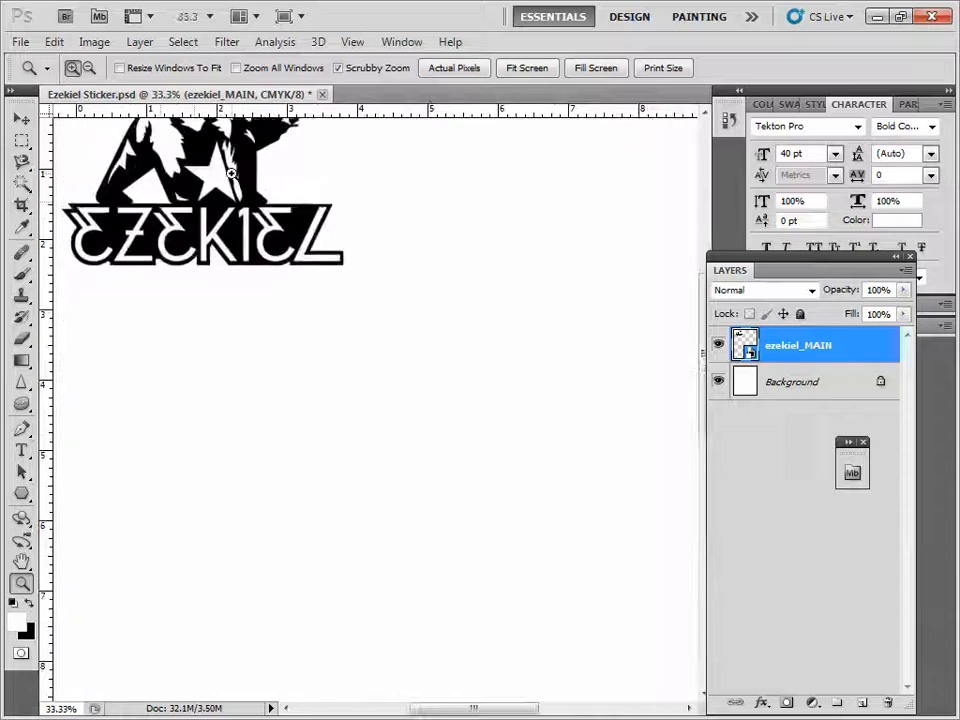
pyautogui.click(196, 190)
pyautogui.moveTo(448, 708); pyautogui.dragTo(414, 707)
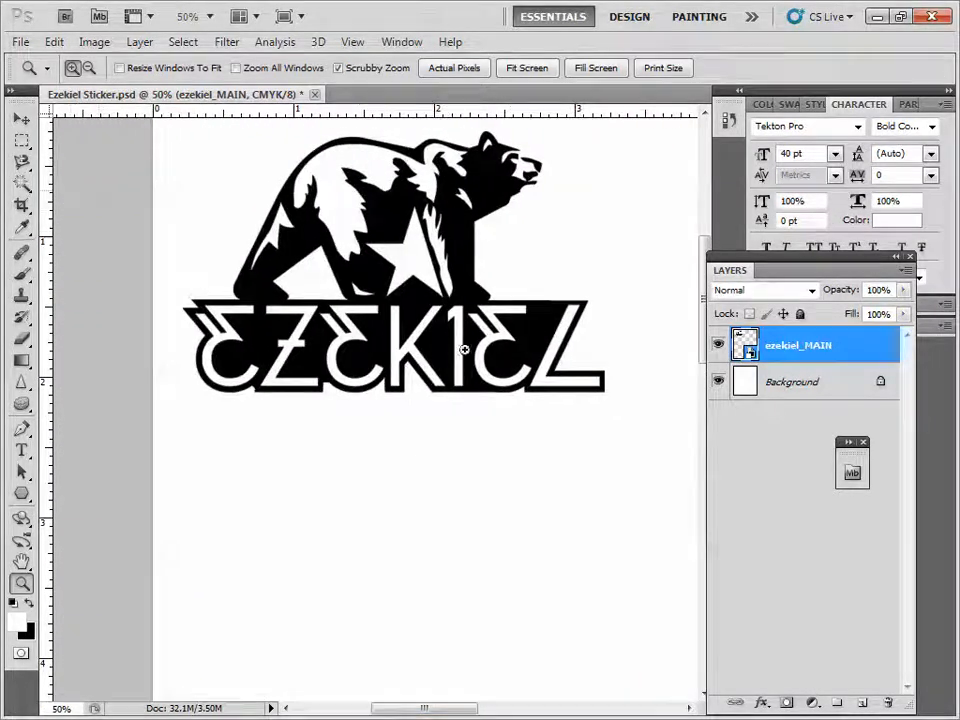
pyautogui.click(21, 183)
pyautogui.click(417, 266)
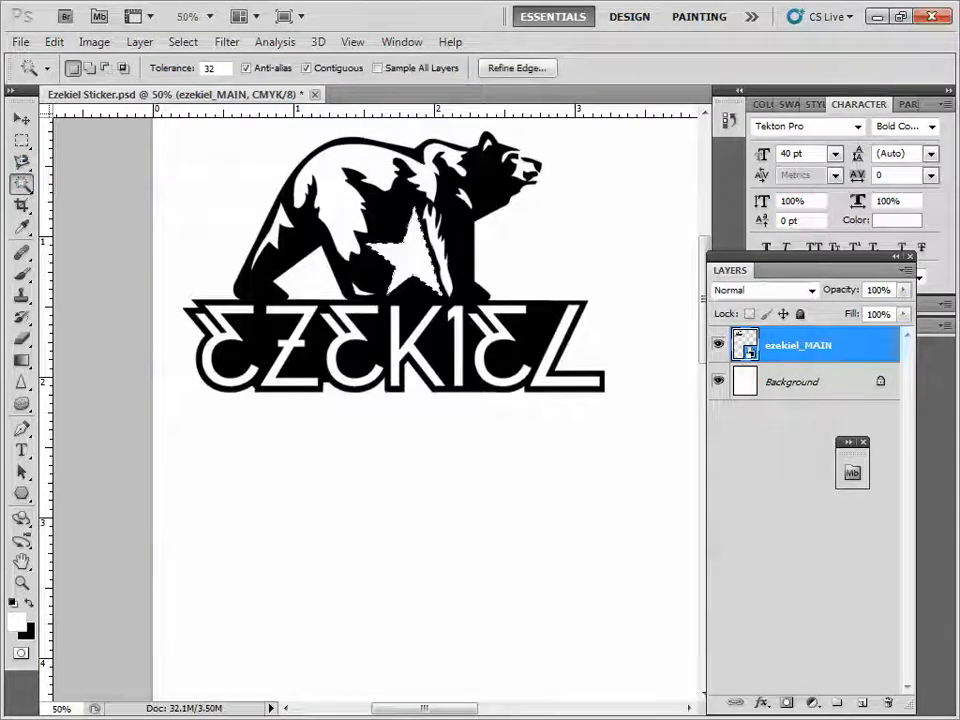
# Step: Fill the star selection with black on a new layer and hide the ezekiel_MAIN and Background layers
pyautogui.click(863, 704)
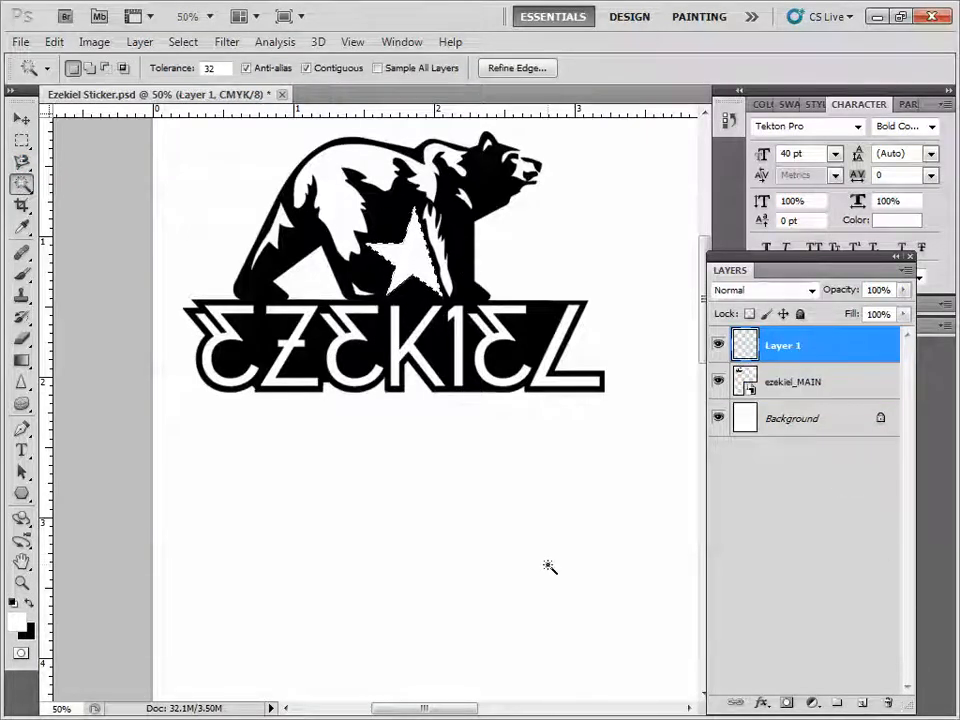
pyautogui.click(22, 360)
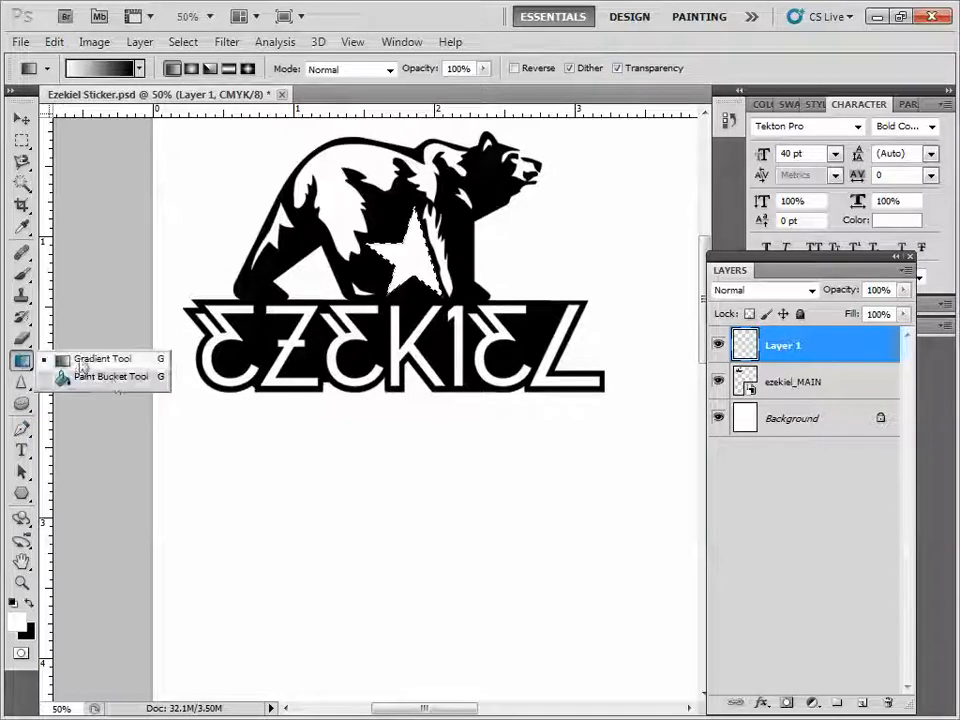
pyautogui.click(111, 377)
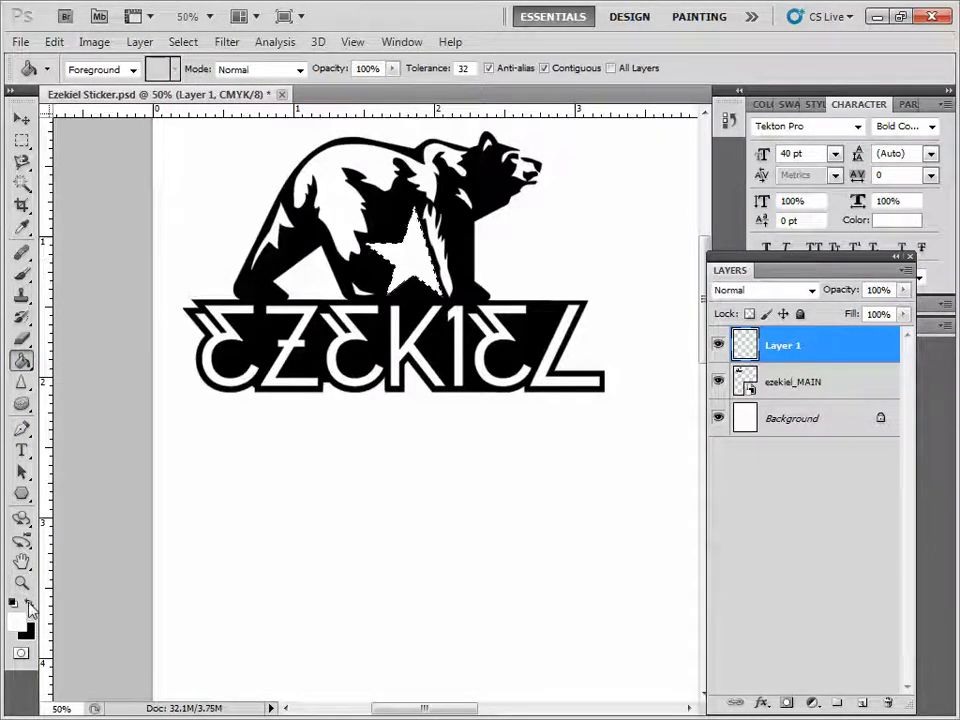
pyautogui.click(29, 603)
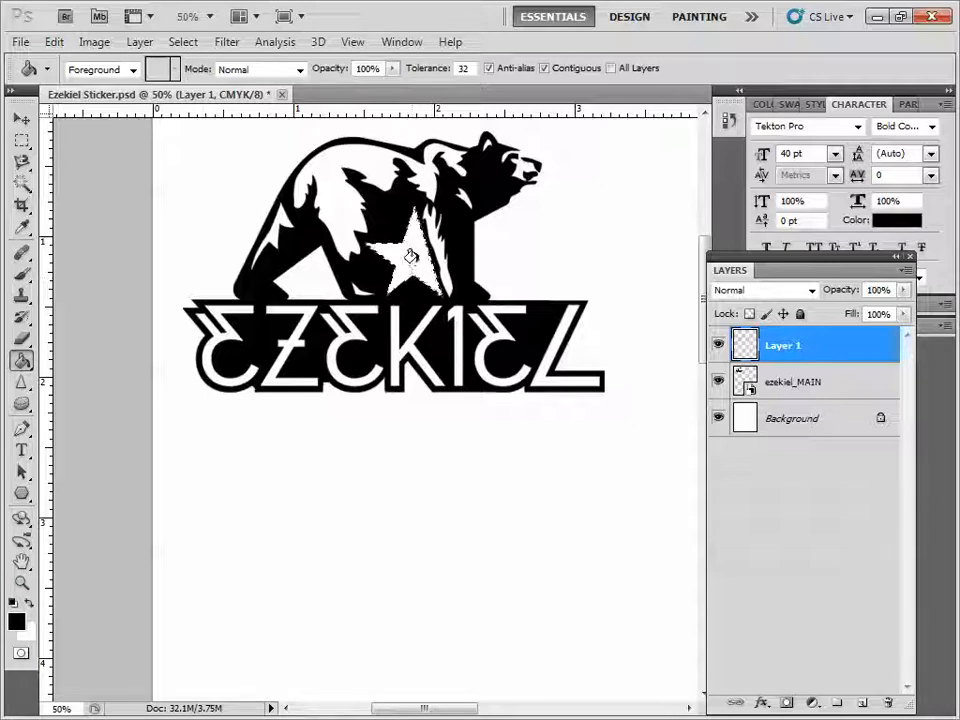
pyautogui.click(424, 262)
pyautogui.click(718, 381)
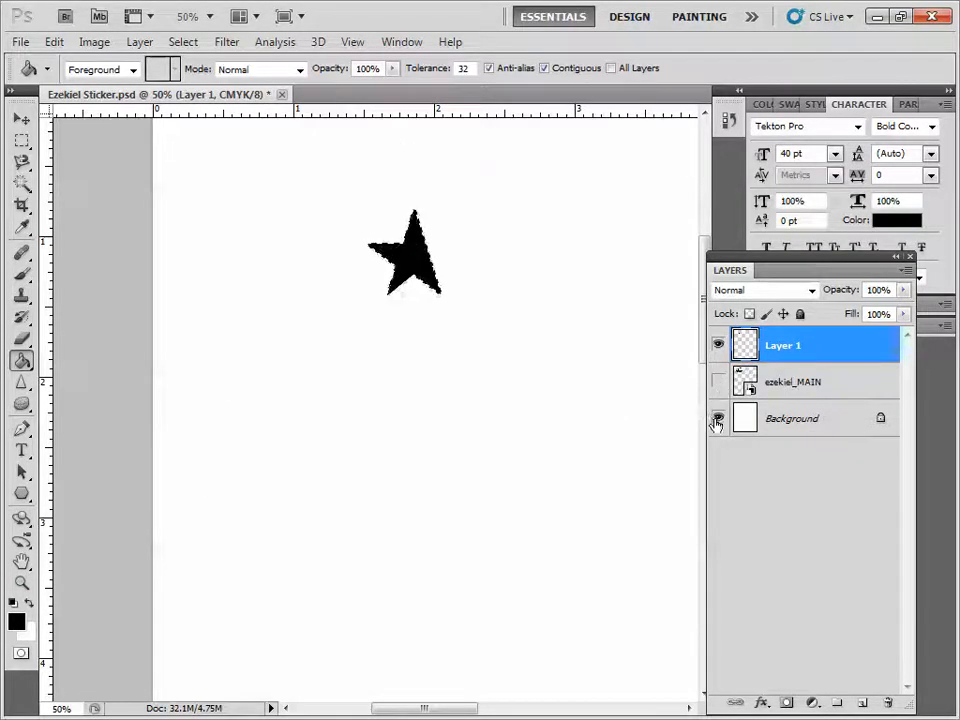
pyautogui.click(718, 418)
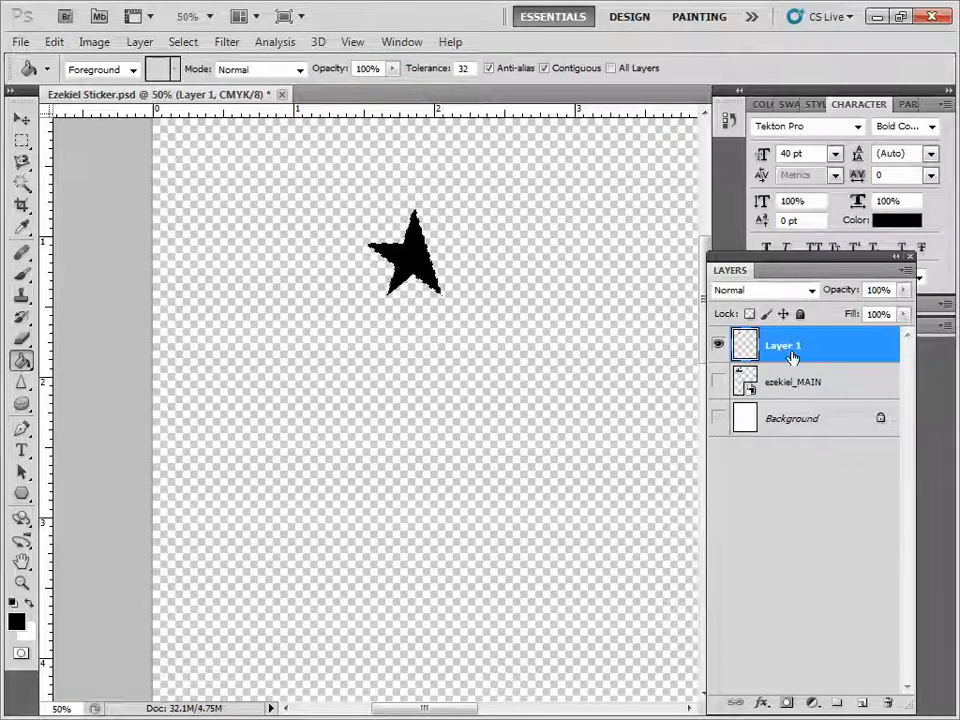
# Step: Add an empty layer above the black star and place lava.jpg from the sticker assets folder into it
pyautogui.click(861, 704)
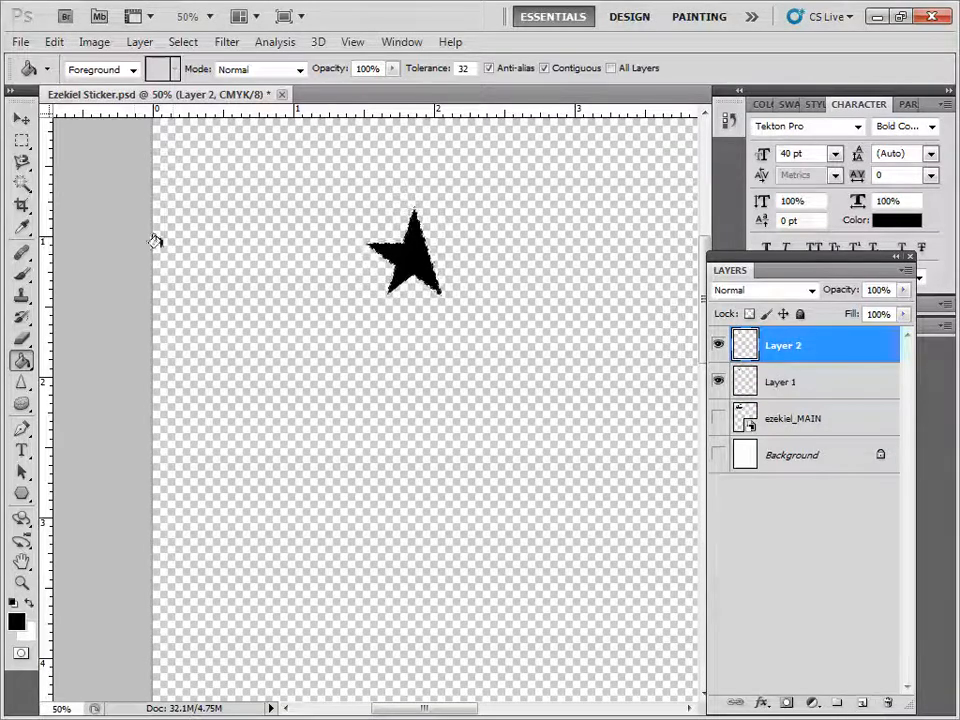
pyautogui.click(21, 42)
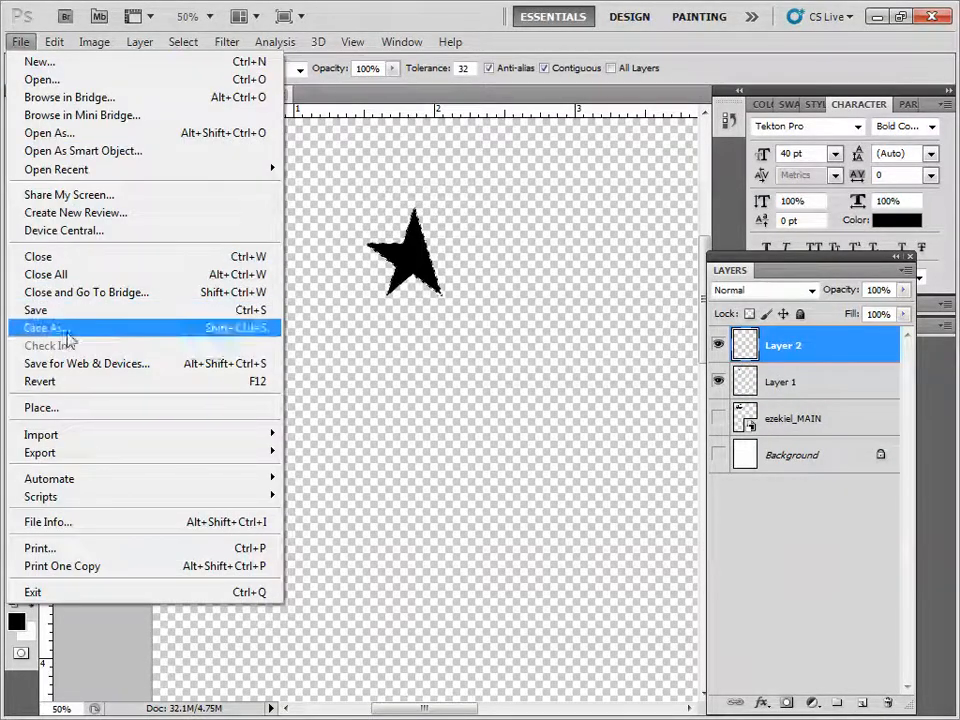
pyautogui.click(62, 408)
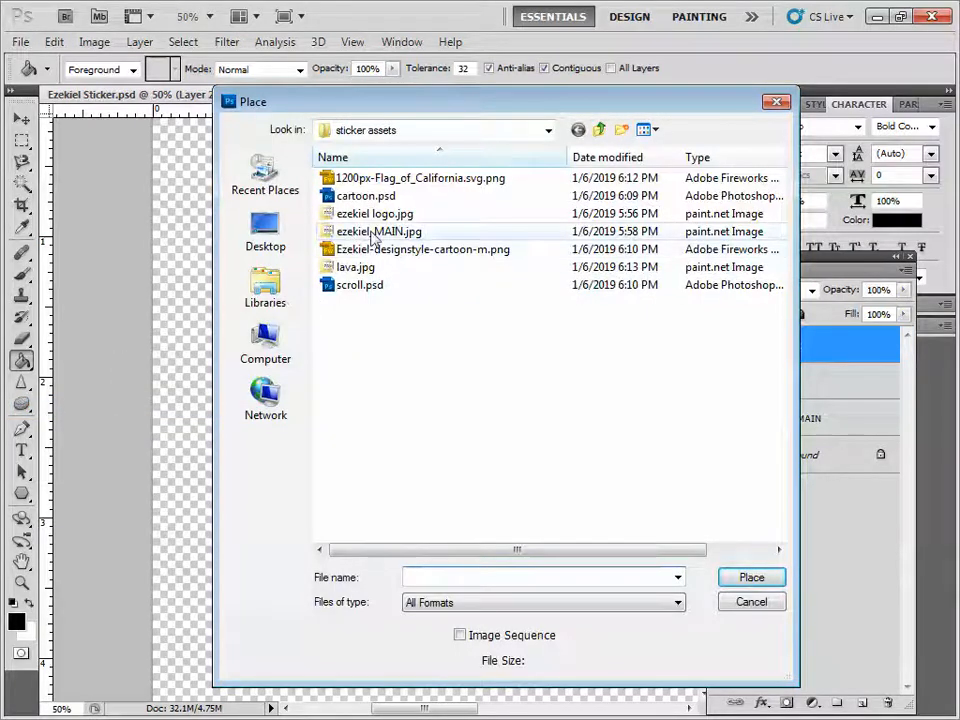
pyautogui.doubleClick(355, 267)
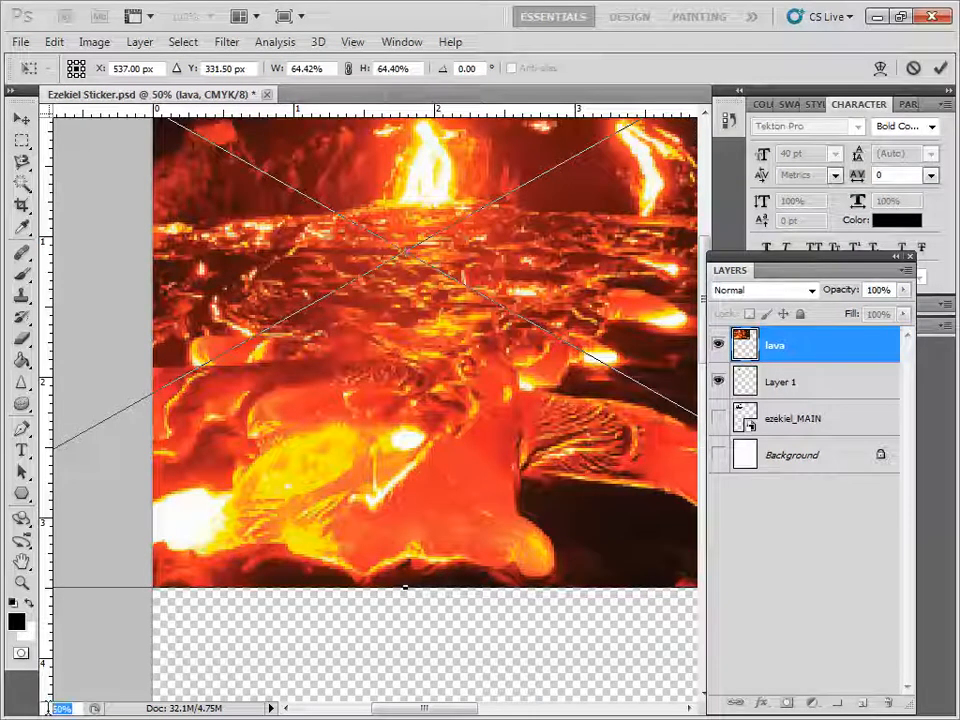
# Step: Scale the placed lava image proportionally to about 22.5%, position it over the star near the page's upper-left corner and commit the placement
pyautogui.write('10')
pyautogui.press('Return')
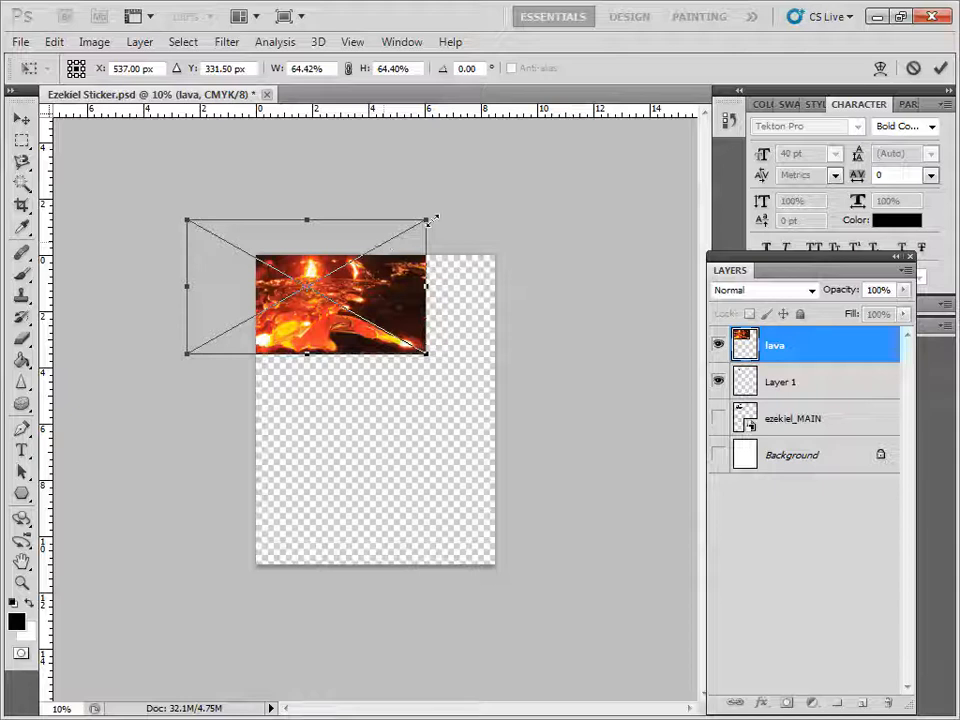
pyautogui.moveTo(430, 213); pyautogui.dragTo(272, 306)
pyautogui.moveTo(204, 332); pyautogui.dragTo(288, 298)
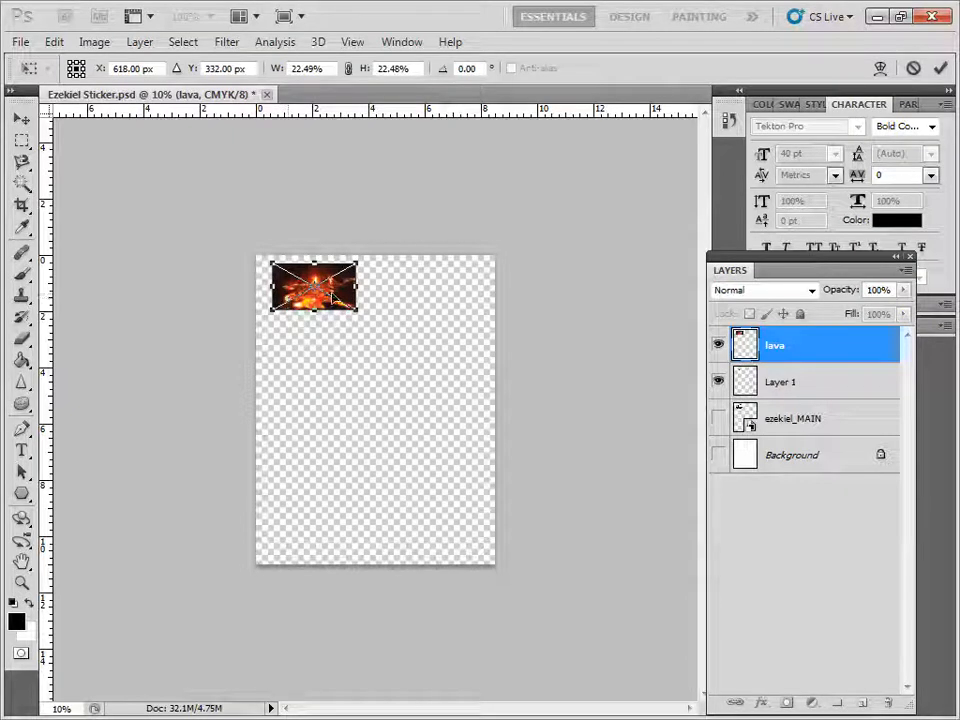
pyautogui.press('Return')
pyautogui.press('g')
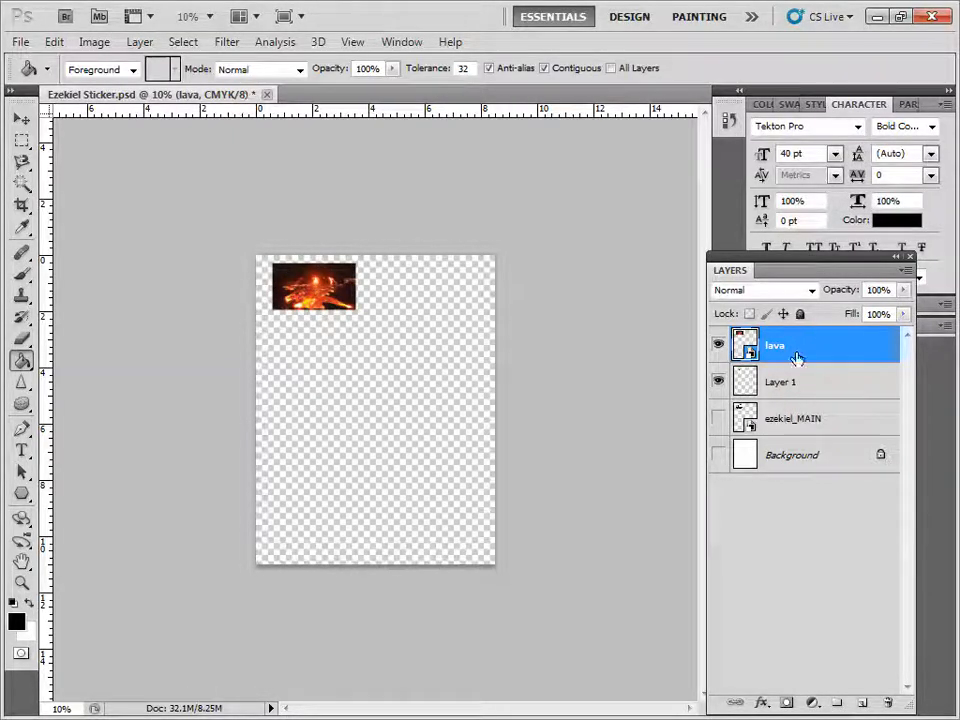
# Step: Check that the lava image covers the black star and clip the lava layer to the star layer with a clipping mask
pyautogui.click(717, 345)
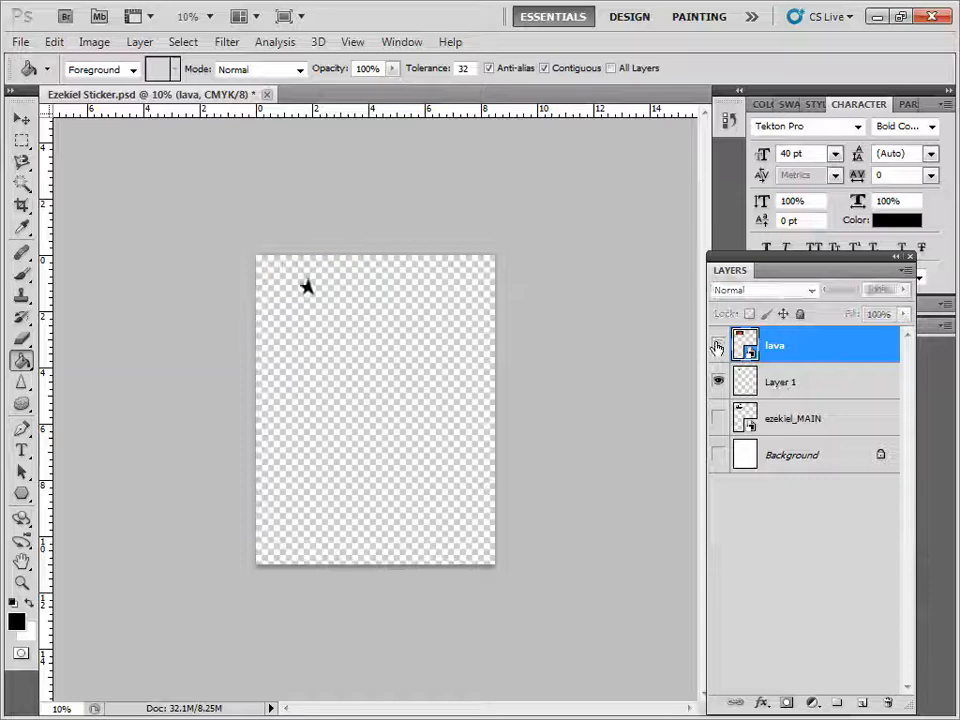
pyautogui.click(717, 345)
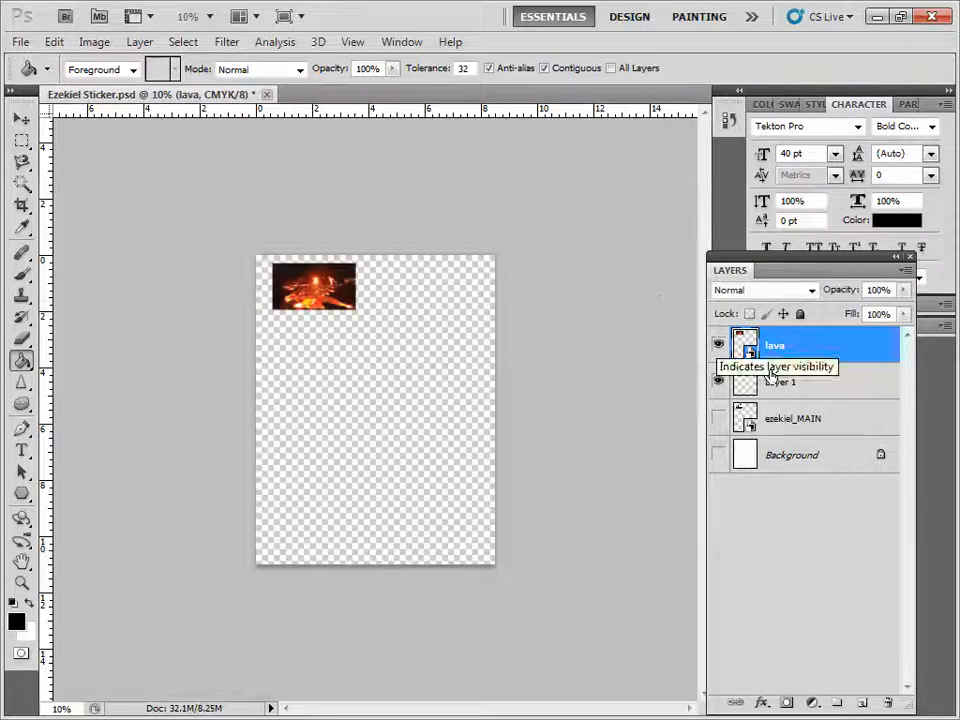
pyautogui.click(139, 41)
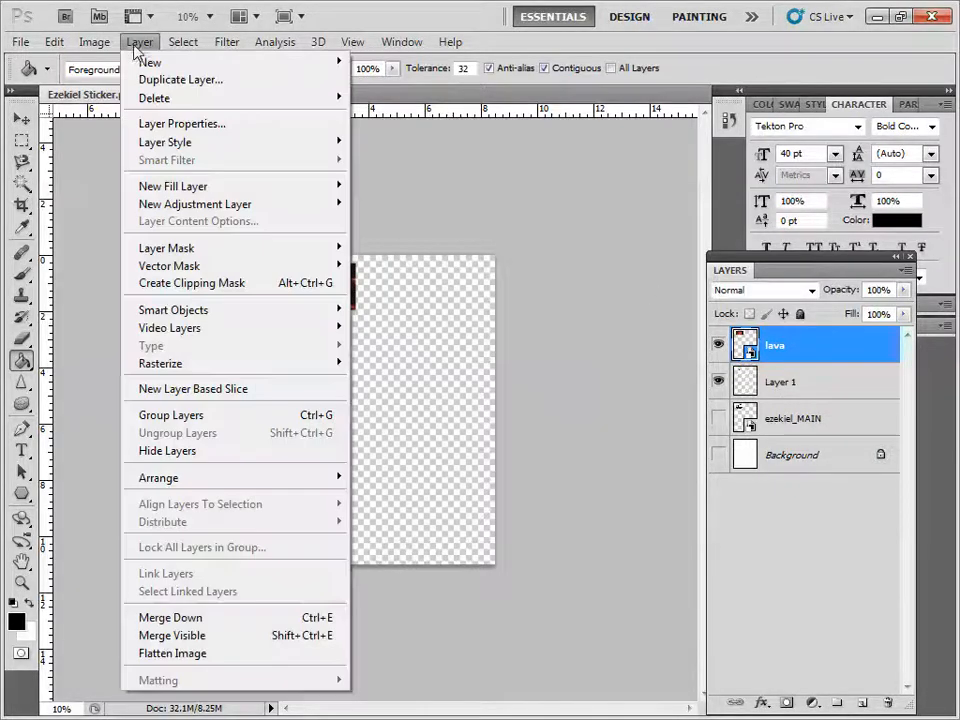
pyautogui.click(190, 284)
# Step: Move the clipped lava image inside the star so the bright lava fountain fills its upper part
pyautogui.click(23, 586)
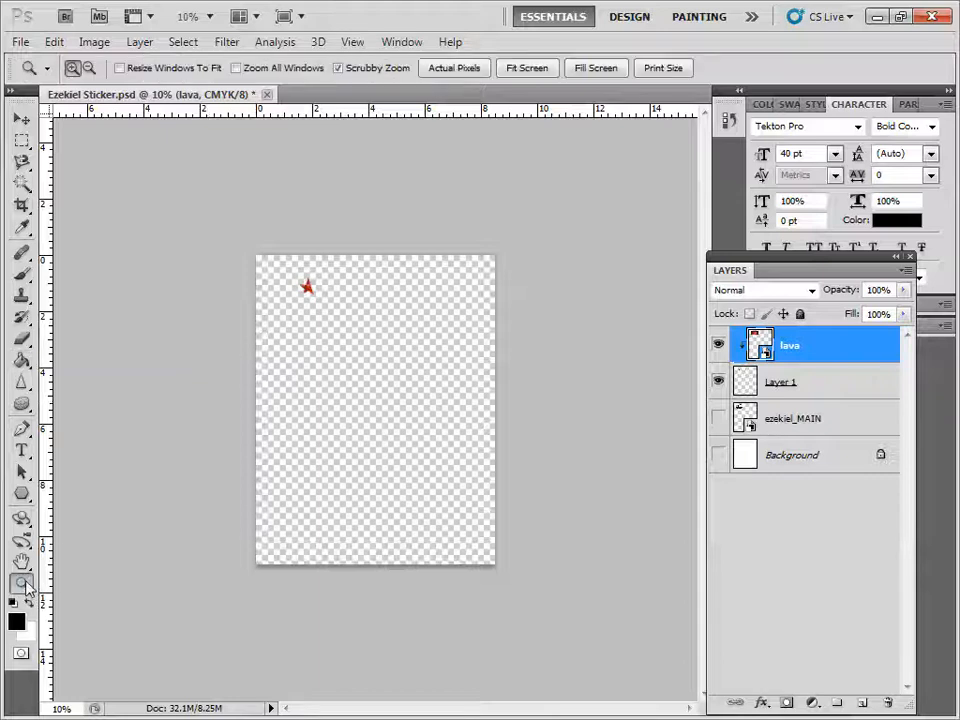
pyautogui.click(298, 315)
pyautogui.click(231, 208)
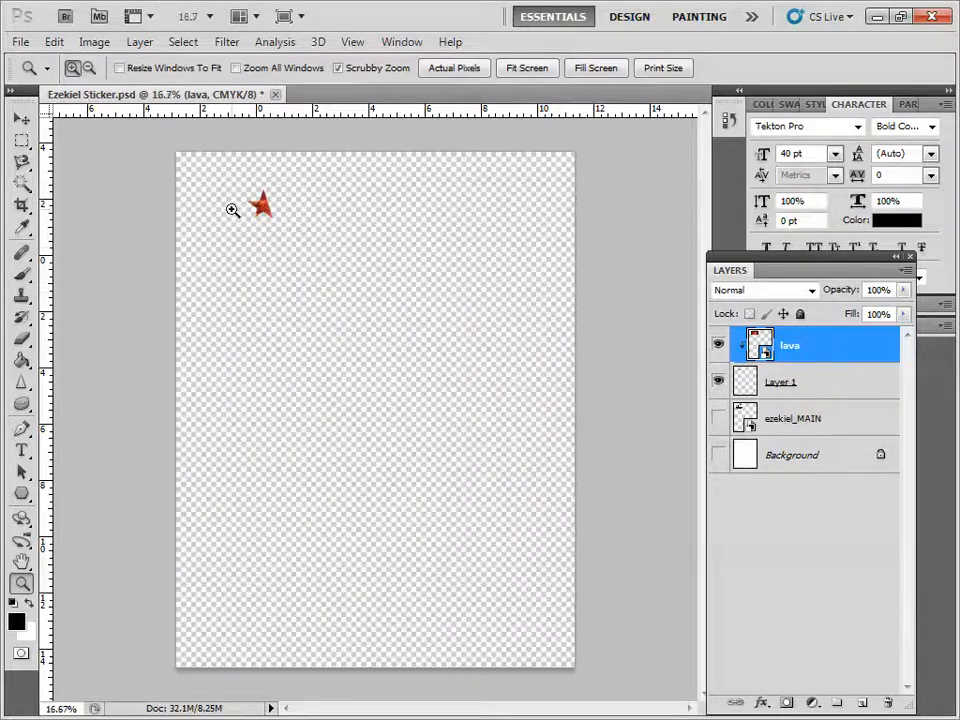
pyautogui.click(234, 188)
pyautogui.click(205, 184)
pyautogui.click(207, 186)
pyautogui.click(211, 186)
pyautogui.click(212, 186)
pyautogui.click(227, 197)
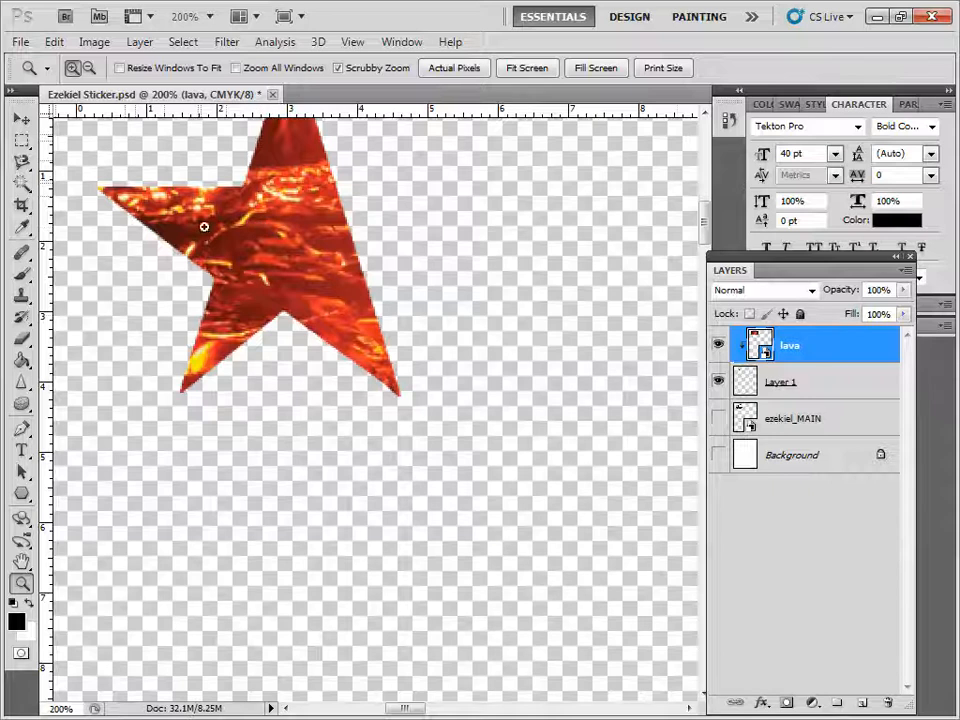
pyautogui.click(21, 119)
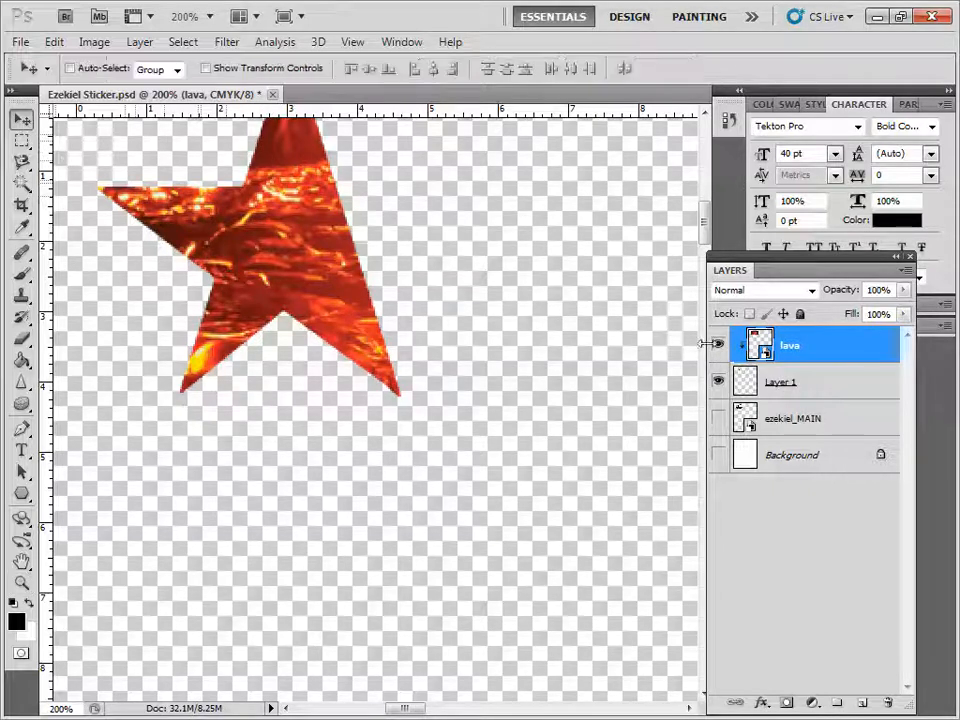
pyautogui.moveTo(497, 279); pyautogui.dragTo(350, 381)
pyautogui.scroll(3, 418, 369)
pyautogui.scroll(3, 418, 369)
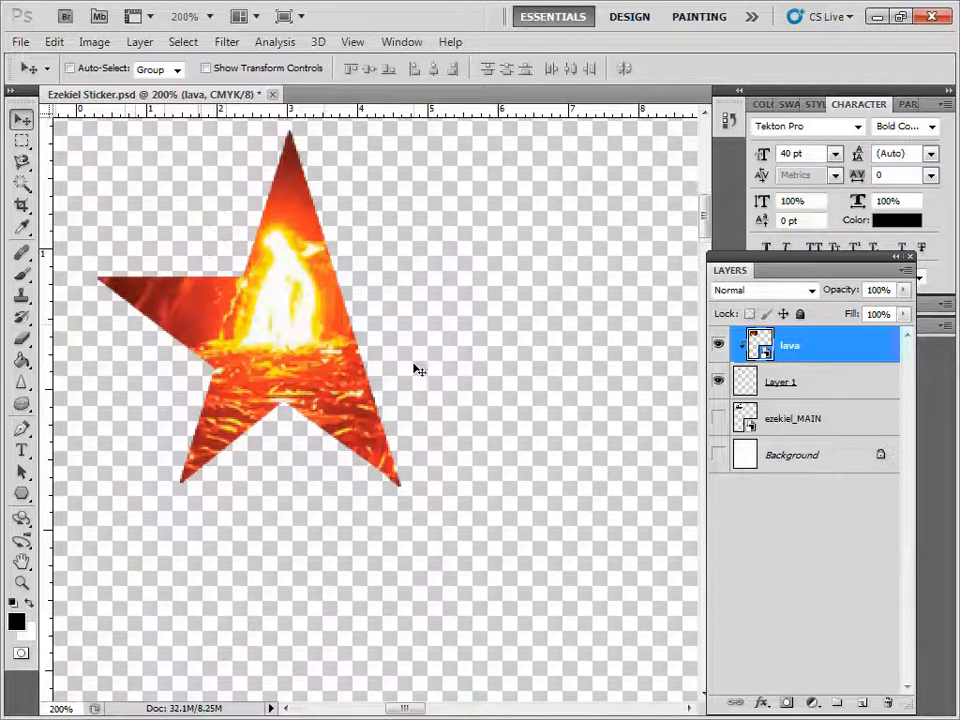
pyautogui.moveTo(326, 330); pyautogui.dragTo(332, 296)
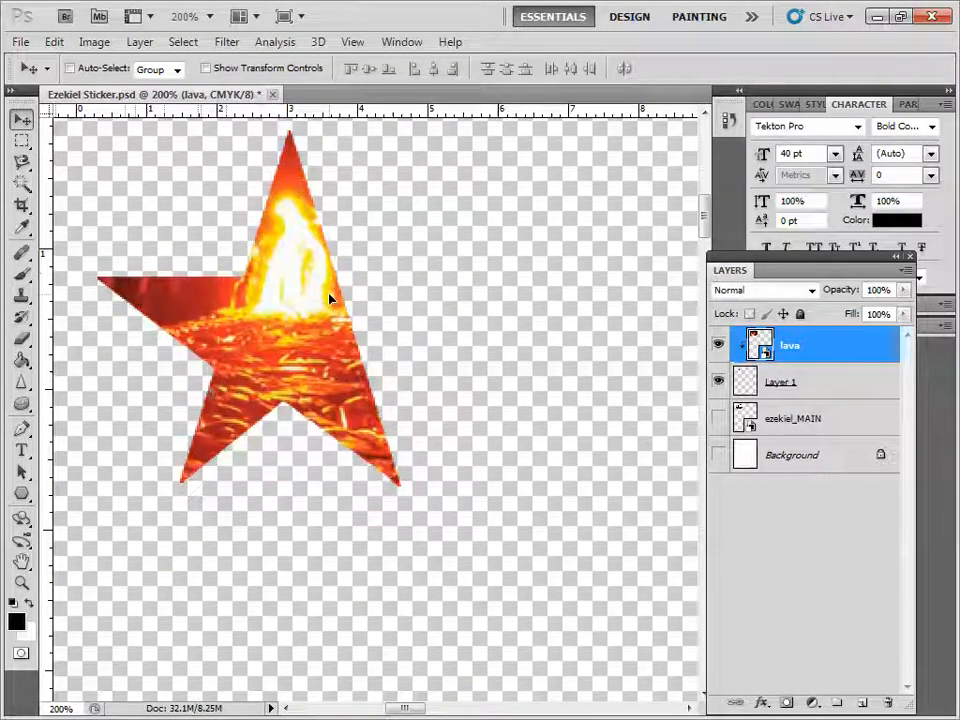
# Step: Fit the whole page in view, show the ezekiel_MAIN logo layer again and make it the active layer
pyautogui.doubleClick(21, 561)
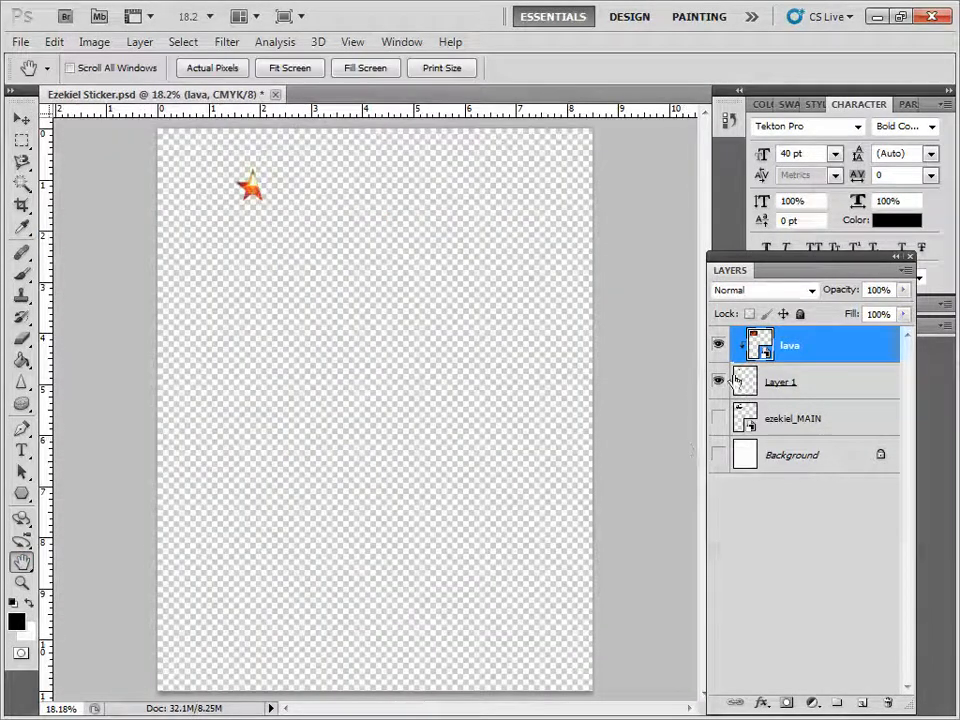
pyautogui.click(719, 346)
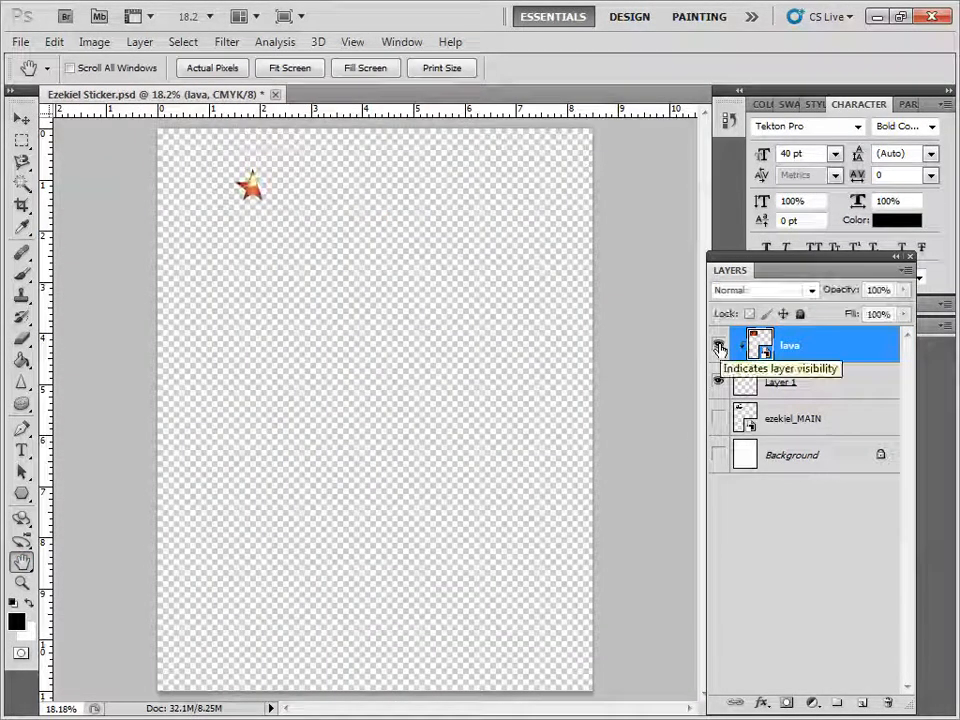
pyautogui.click(718, 419)
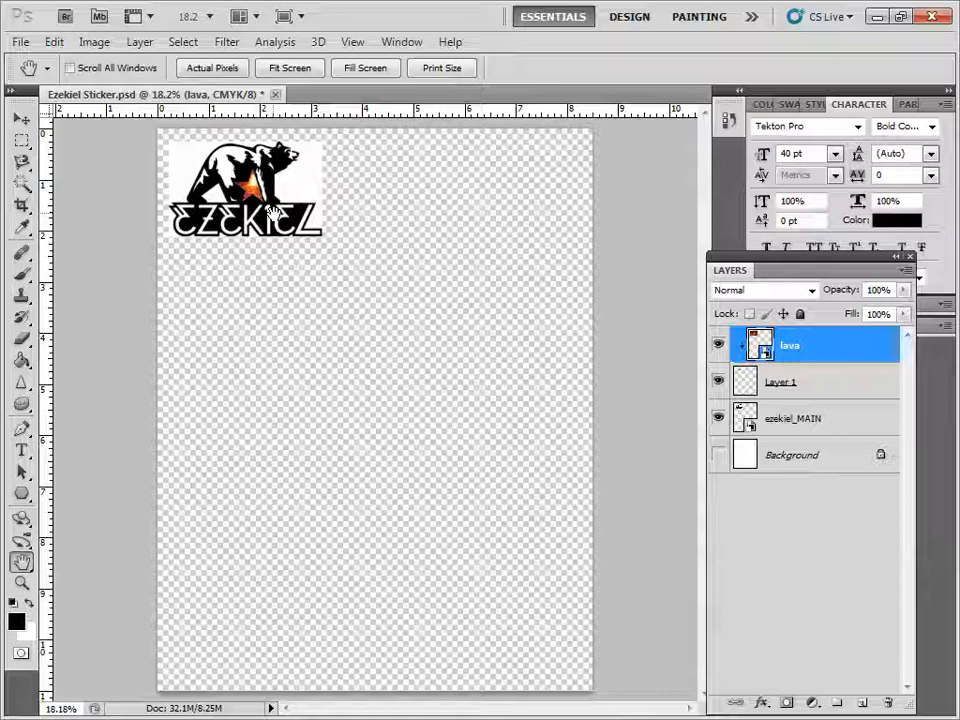
pyautogui.click(783, 422)
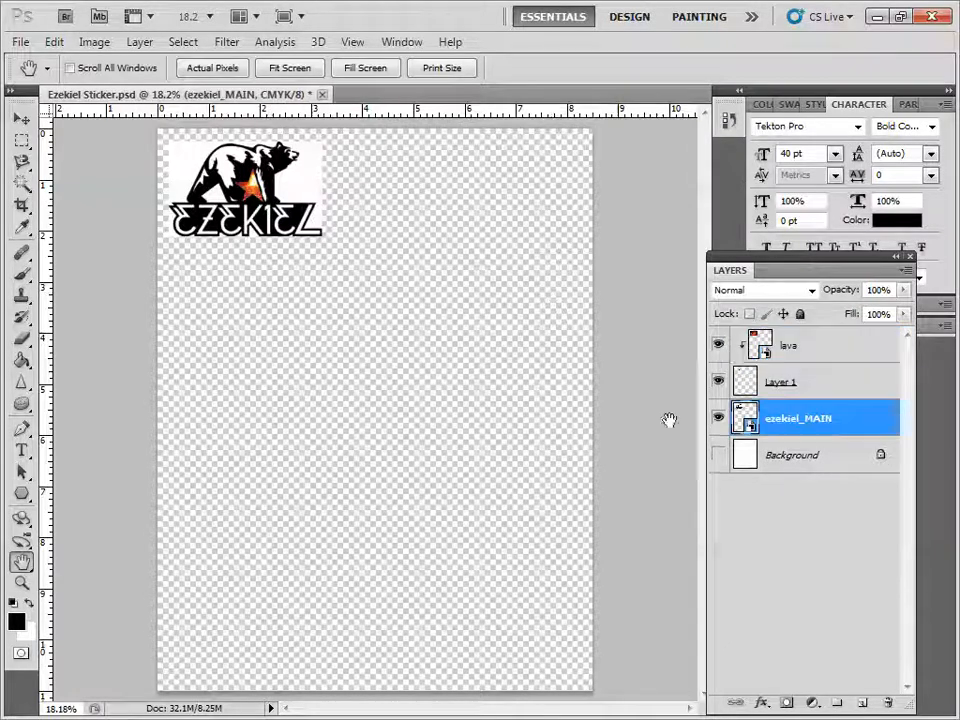
pyautogui.press('z')
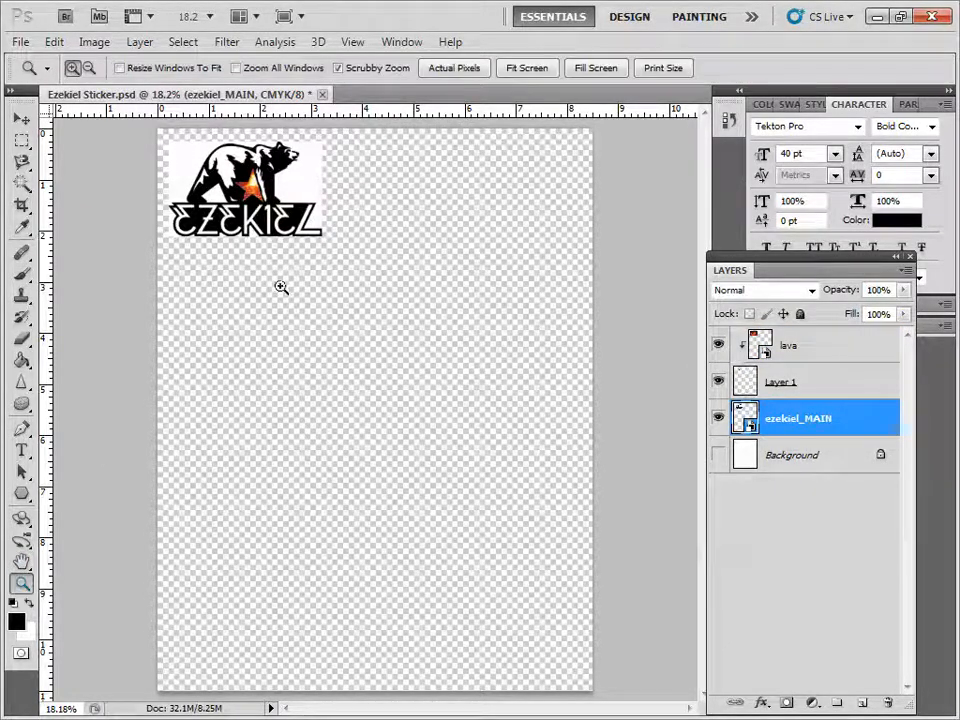
# Step: Select all the white EZEKIEL letters of the logo with the Magic Wand at tolerance 32
pyautogui.moveTo(216, 222); pyautogui.dragTo(386, 700)
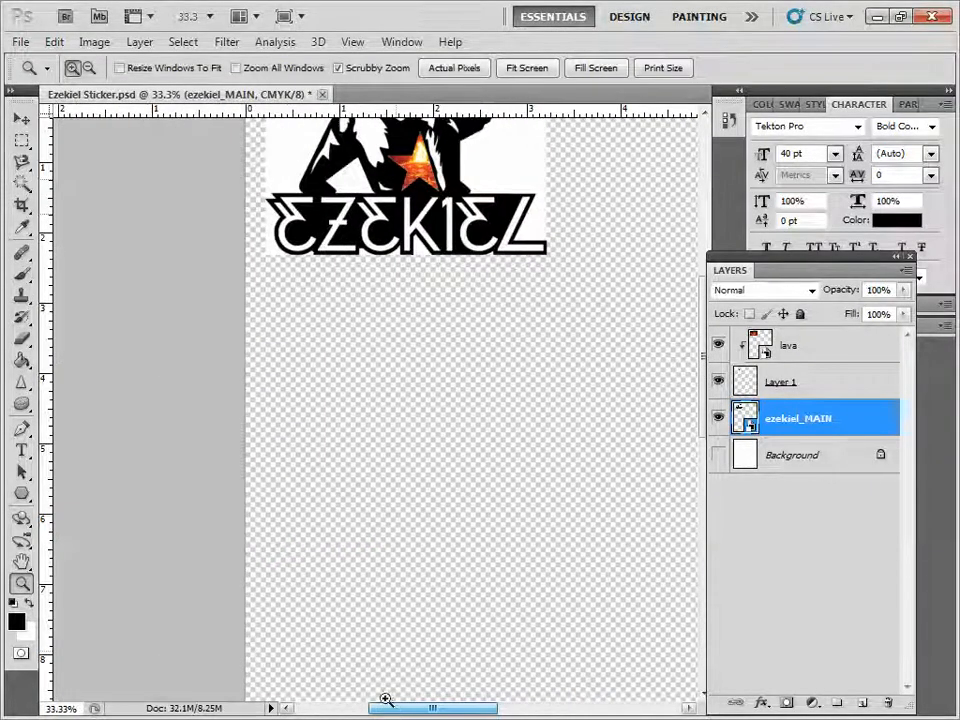
pyautogui.scroll(2, 399, 572)
pyautogui.scroll(1, 407, 561)
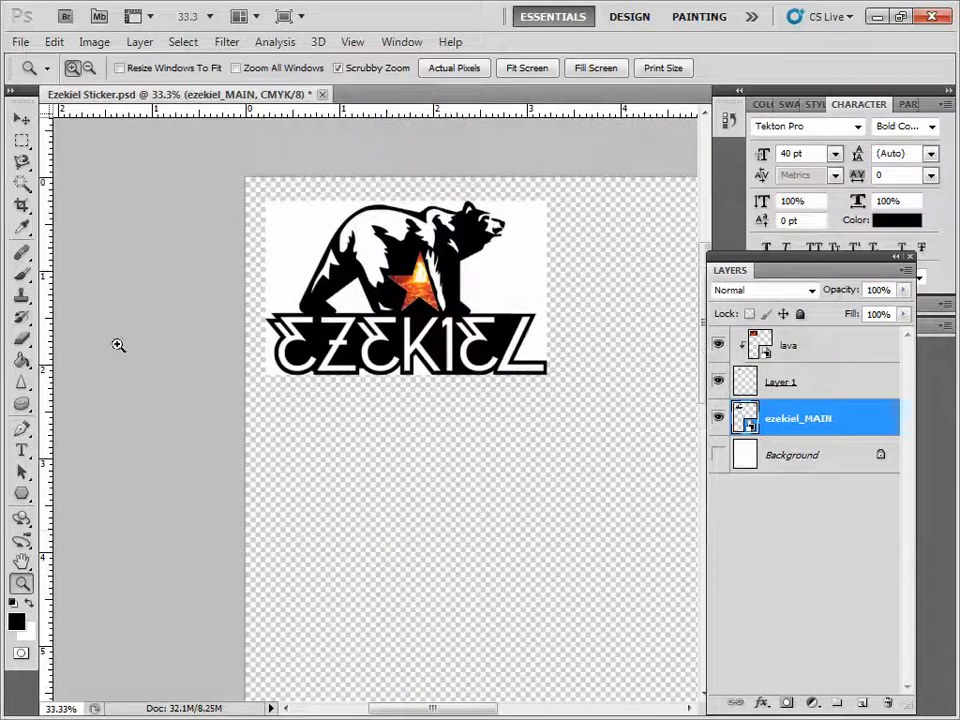
pyautogui.click(27, 188)
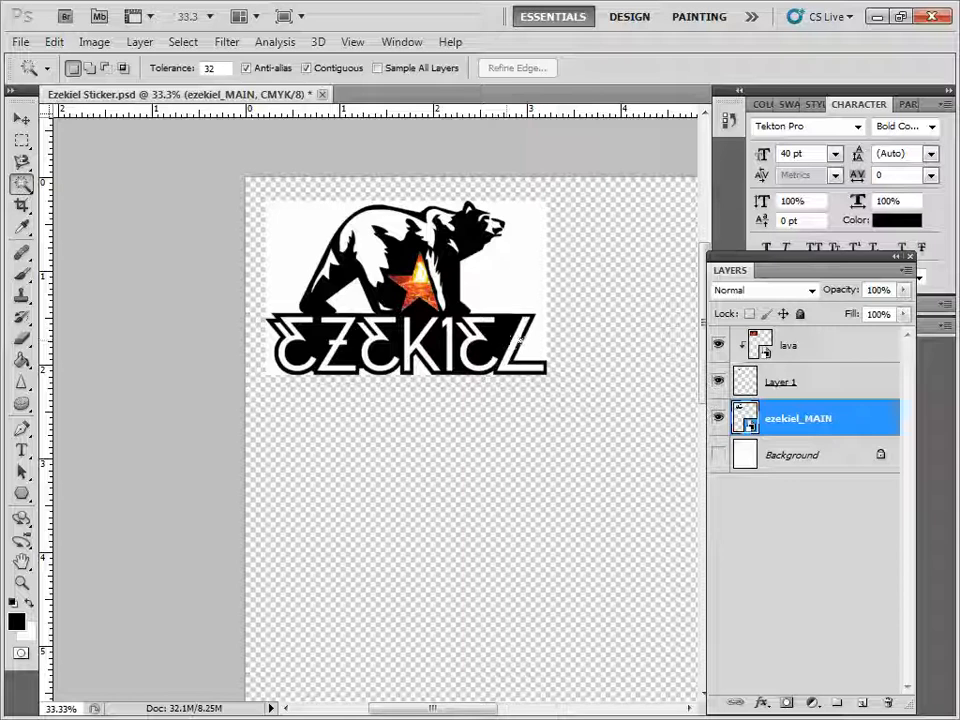
pyautogui.click(530, 340)
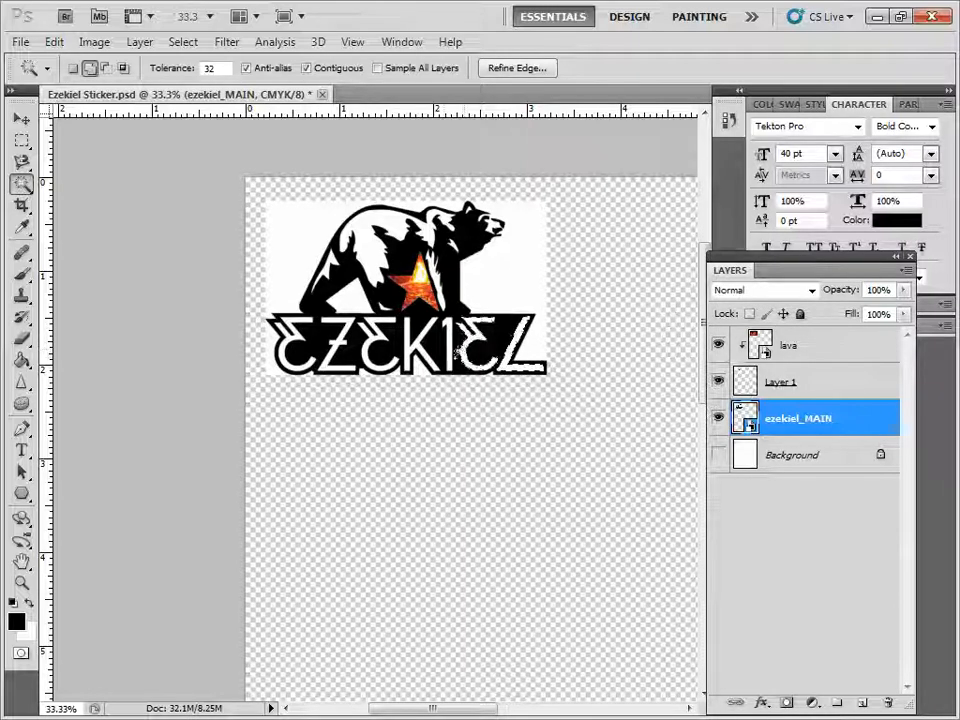
pyautogui.keyDown('shift'); pyautogui.click(445, 353); pyautogui.keyUp('shift')
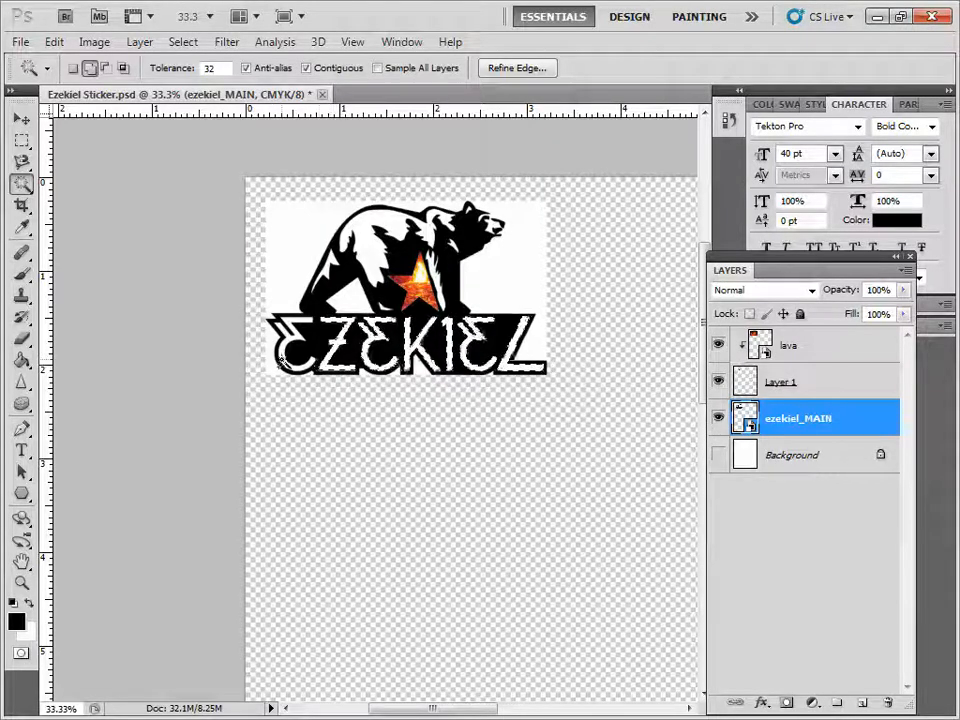
pyautogui.hotkey('ctrl', 'd')
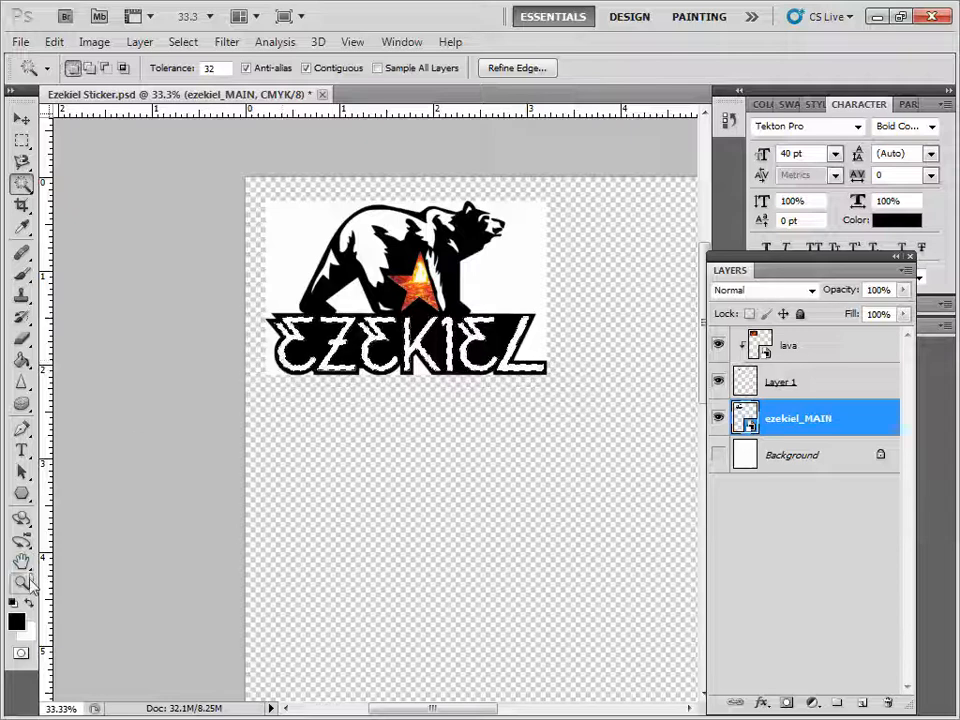
# Step: Create a new layer and move it above the lava layer, keeping the letter selection active
pyautogui.click(21, 582)
pyautogui.click(375, 349)
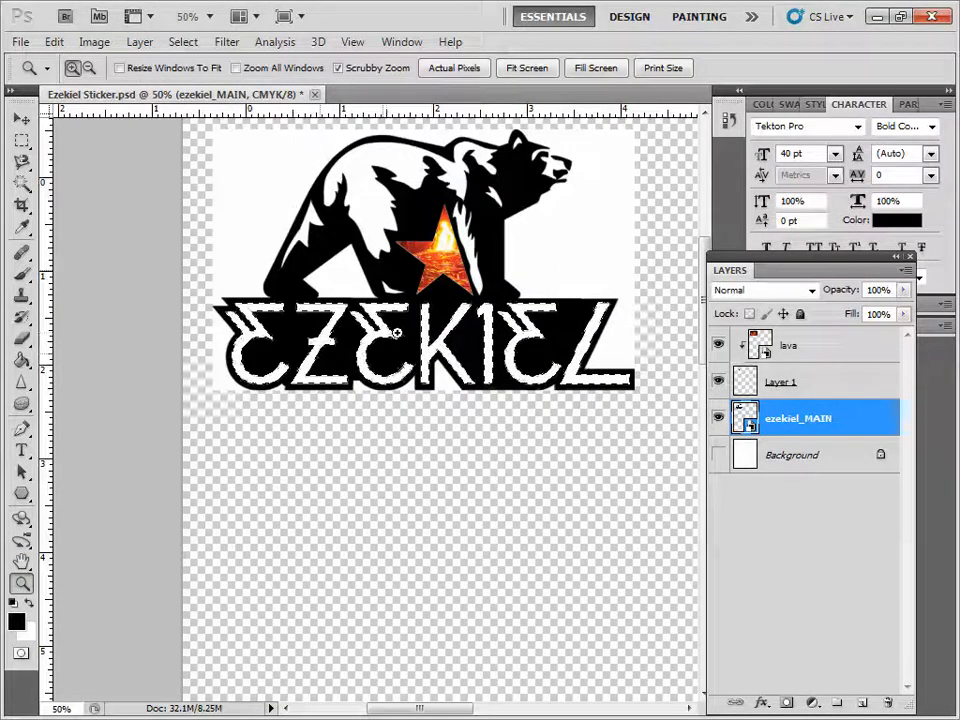
pyautogui.click(858, 708)
pyautogui.moveTo(782, 424); pyautogui.dragTo(785, 337)
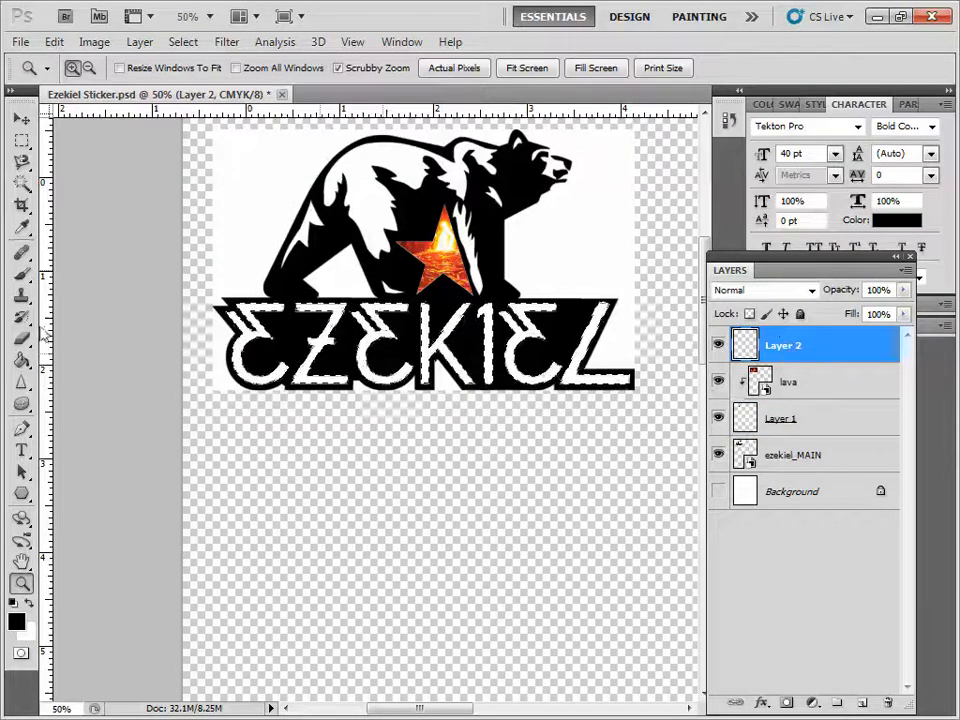
# Step: Paint the selected EZEKIEL letters black on the new top layer with the 97 px Brush
pyautogui.click(21, 273)
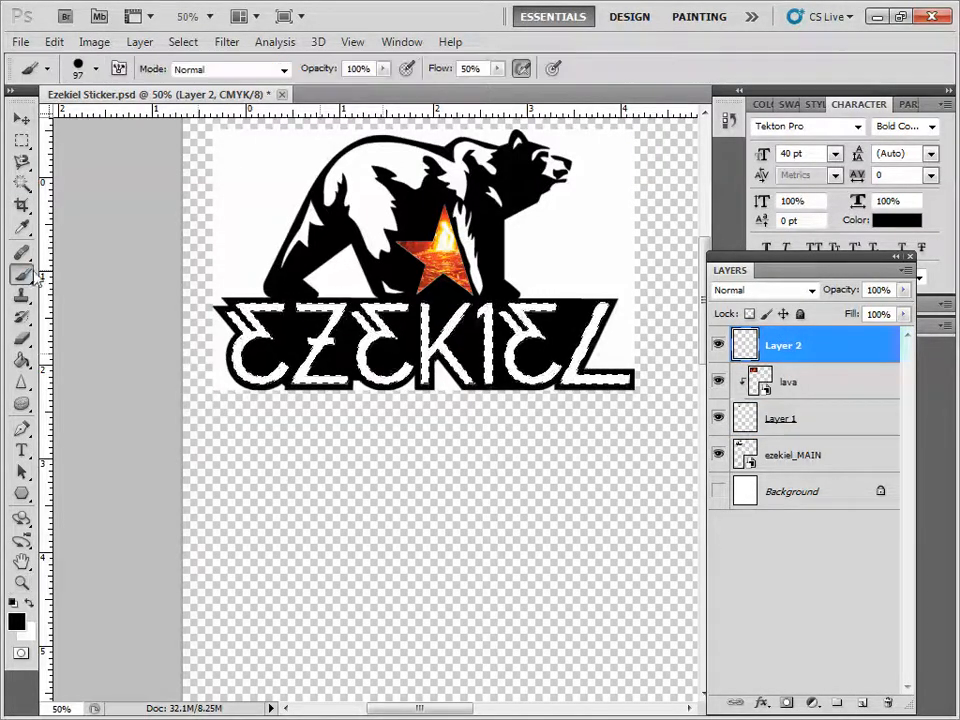
pyautogui.moveTo(215, 312); pyautogui.dragTo(600, 312)
pyautogui.moveTo(228, 352); pyautogui.dragTo(612, 355)
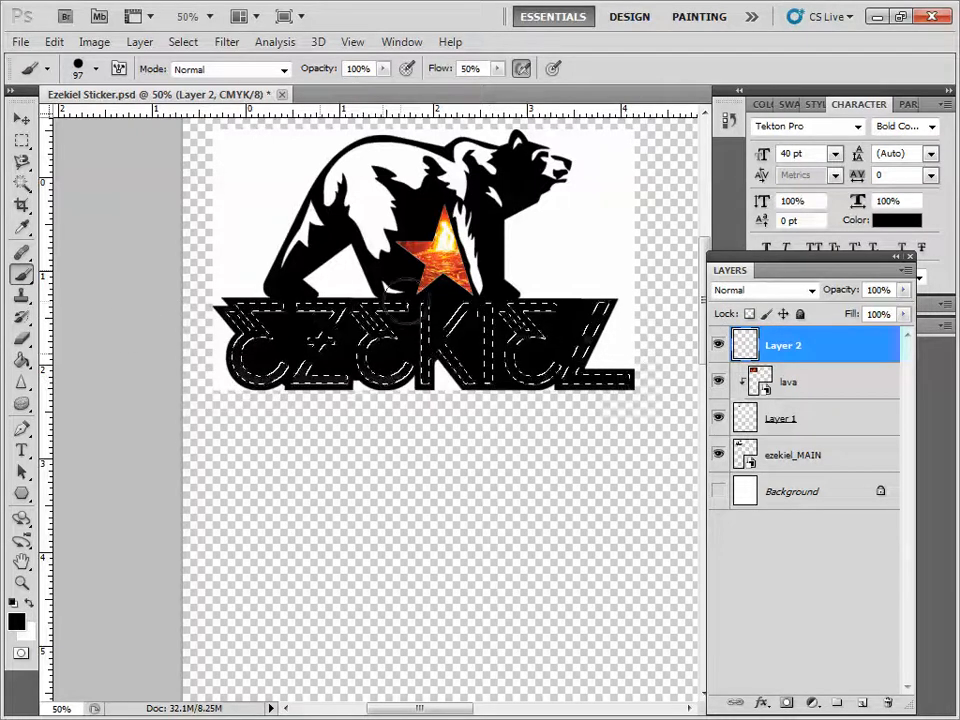
# Step: Hide the lava, Layer 1 and ezekiel_MAIN layers and brush more black over the selected letters
pyautogui.click(718, 383)
pyautogui.click(717, 418)
pyautogui.click(718, 458)
pyautogui.moveTo(482, 350); pyautogui.dragTo(547, 385)
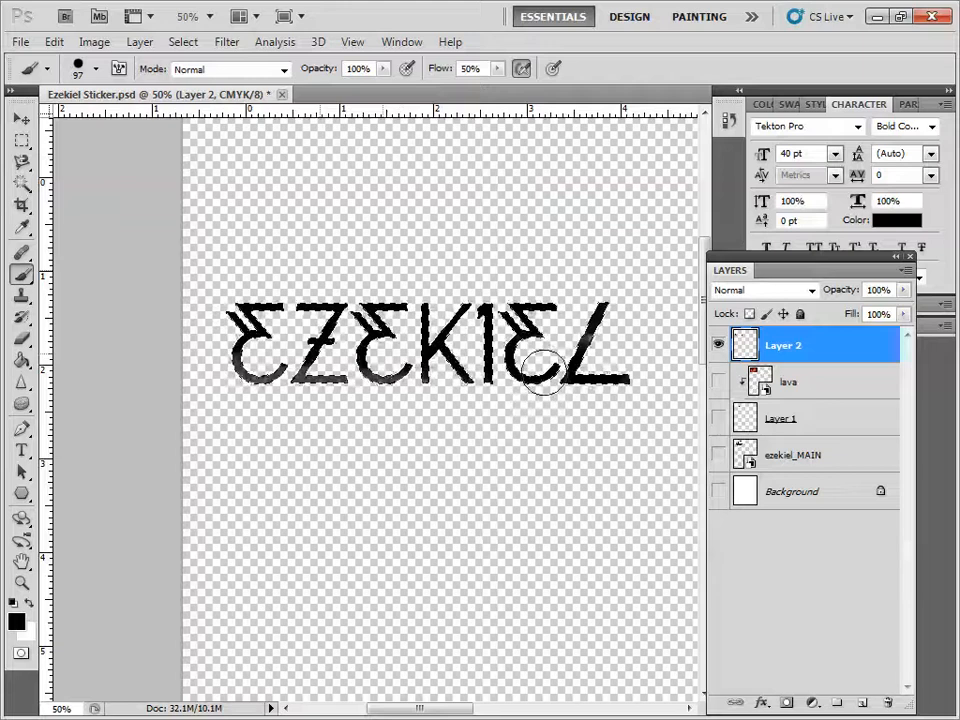
# Step: Add another new layer on top and place the file cartoon.psd into the document
pyautogui.click(860, 706)
pyautogui.click(20, 42)
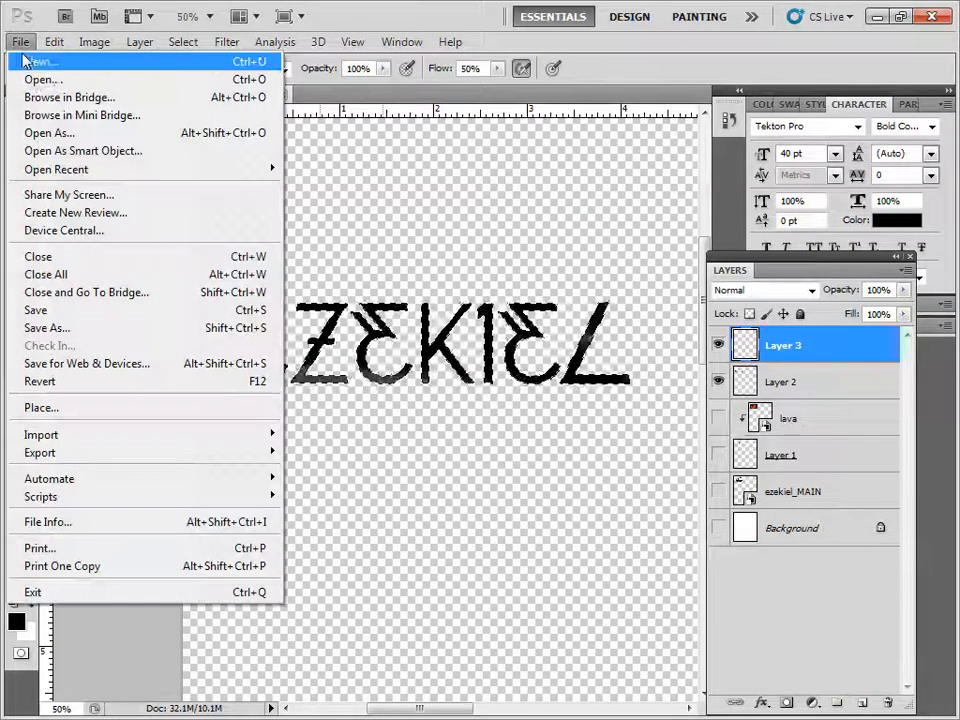
pyautogui.click(60, 408)
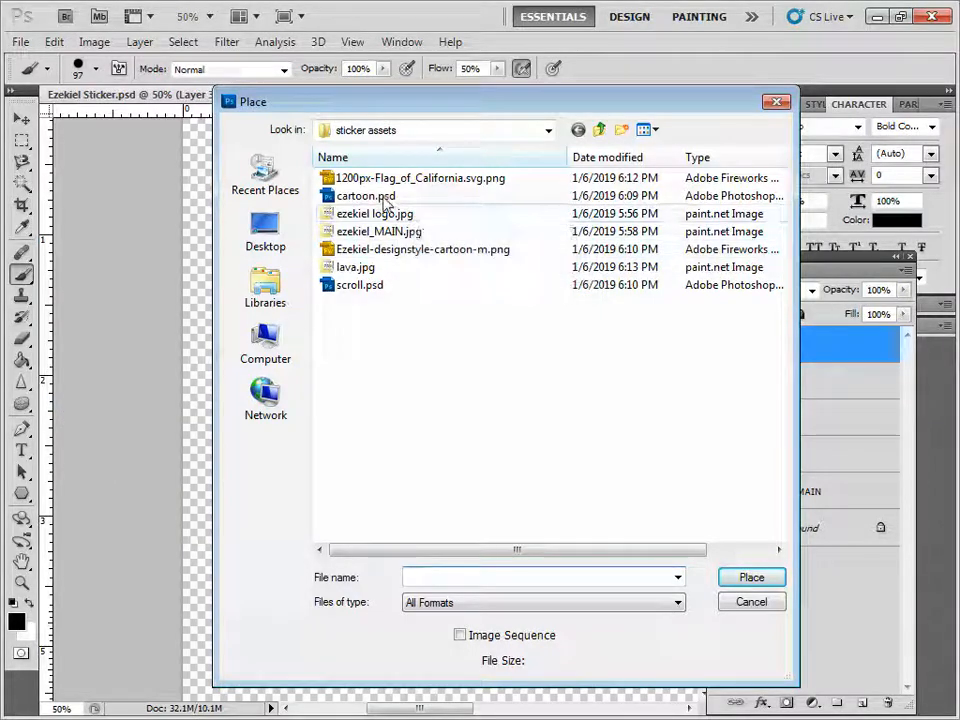
pyautogui.press('Escape')
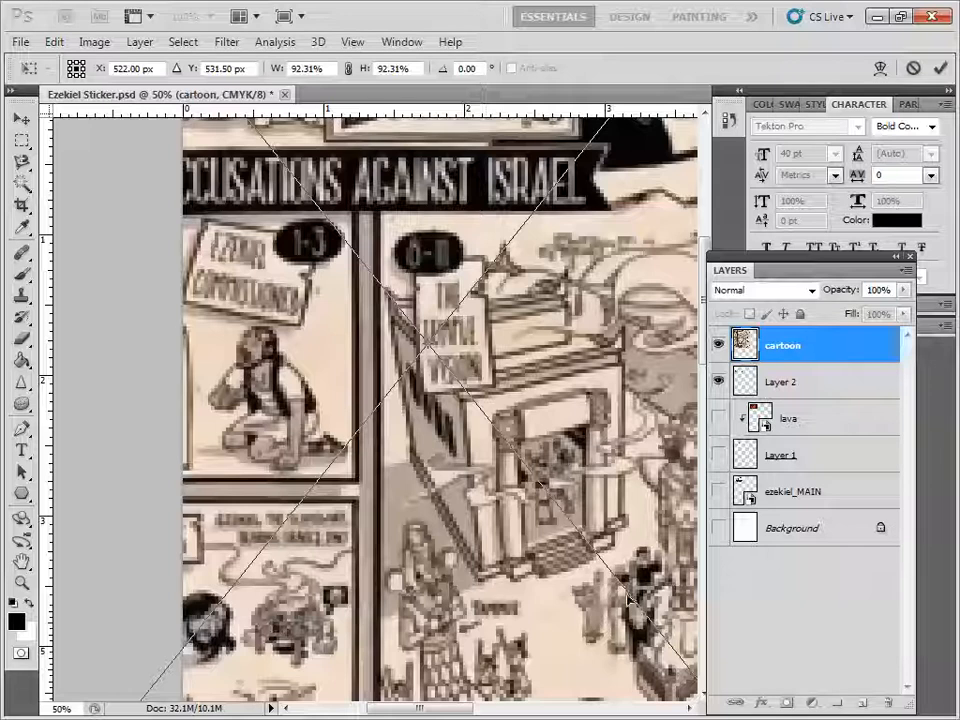
# Step: Commit the cartoon placement, moved to cover the lettering, and clip the cartoon to Layer 2 with a clipping mask
pyautogui.click(73, 707)
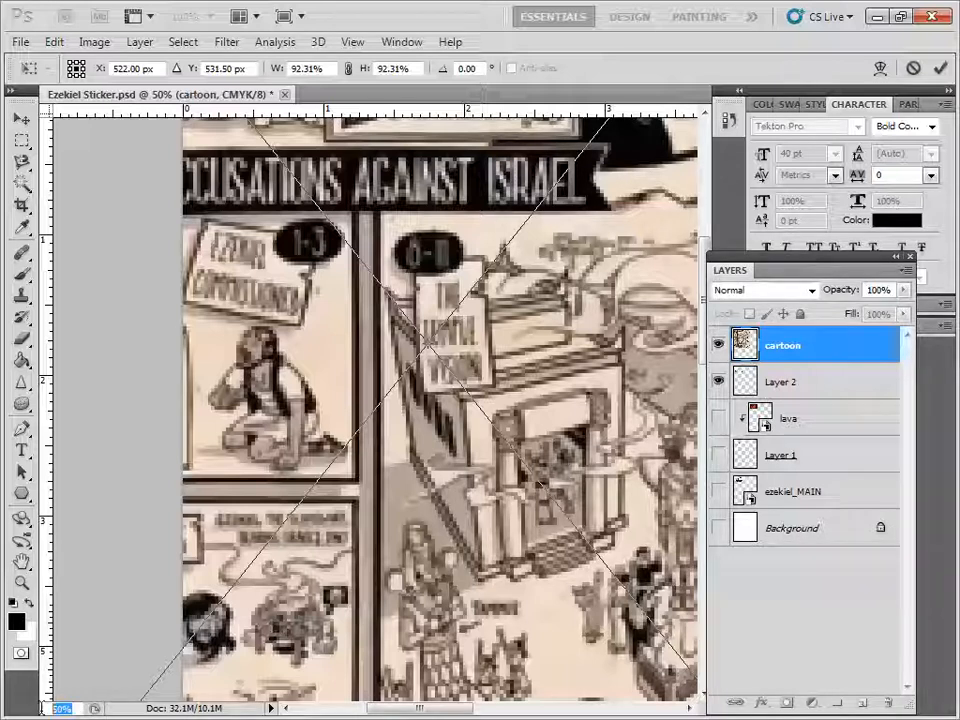
pyautogui.write('20')
pyautogui.press('Return')
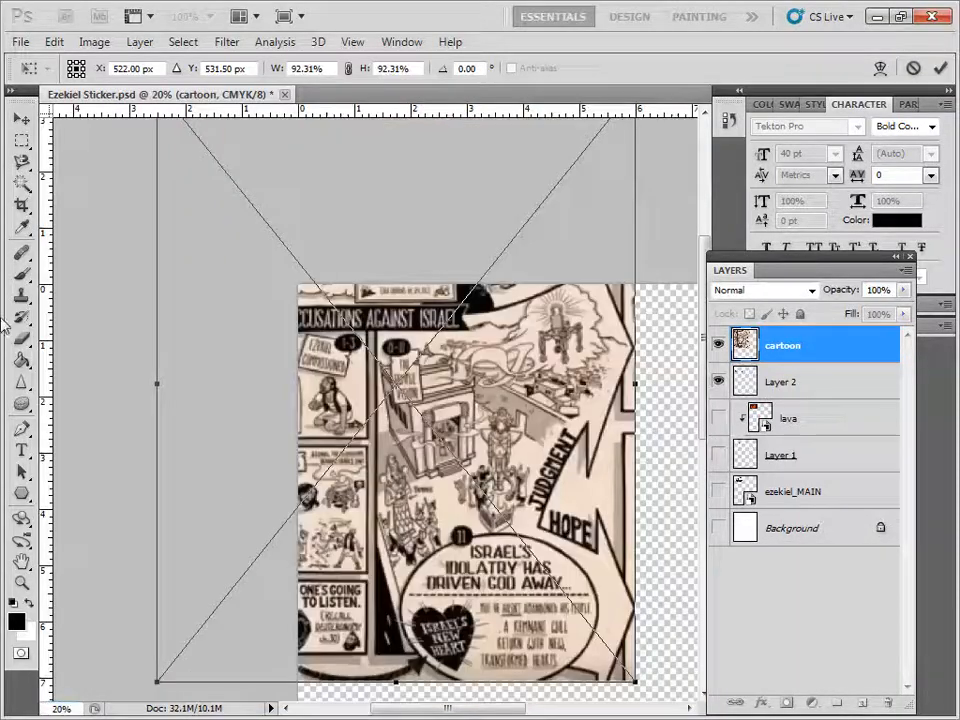
pyautogui.click(21, 118)
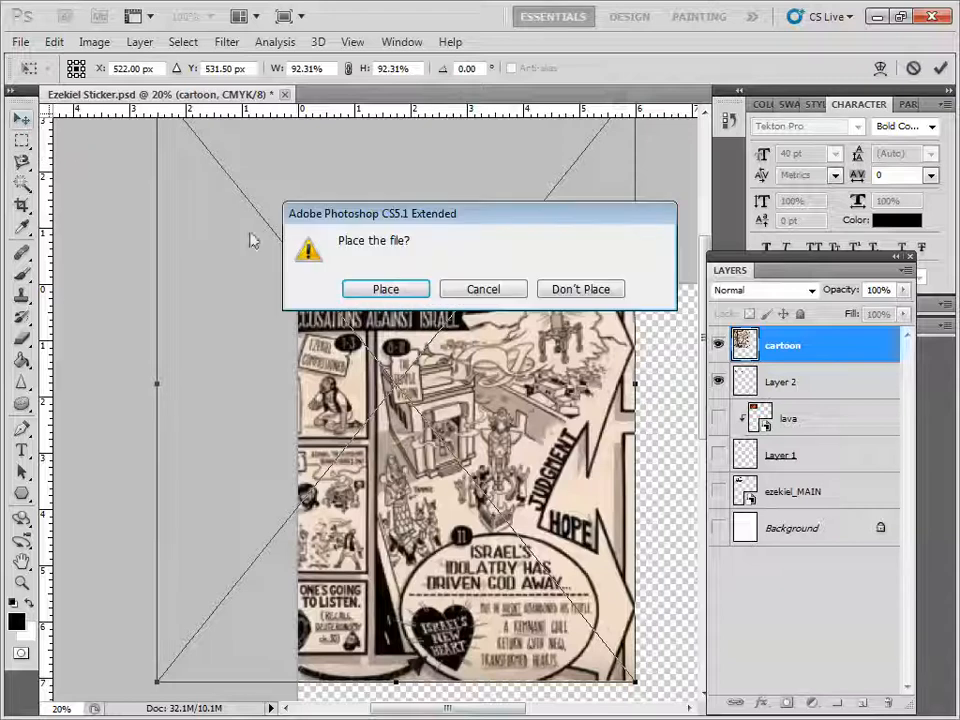
pyautogui.click(402, 296)
pyautogui.moveTo(470, 402); pyautogui.dragTo(546, 548)
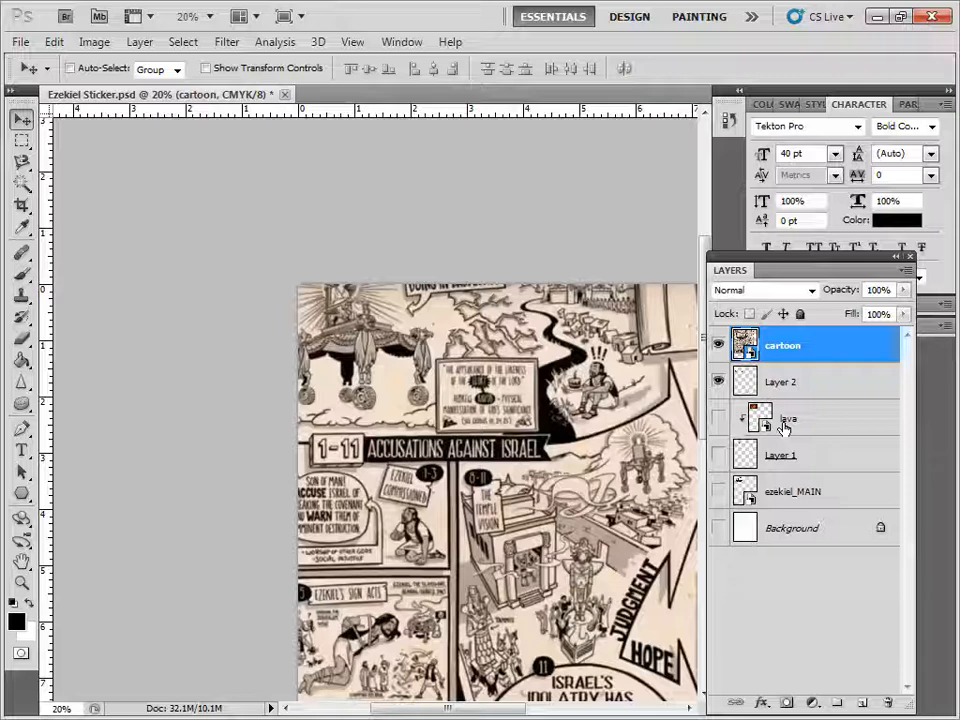
pyautogui.keyDown('alt'); pyautogui.click(811, 364); pyautogui.keyUp('alt')
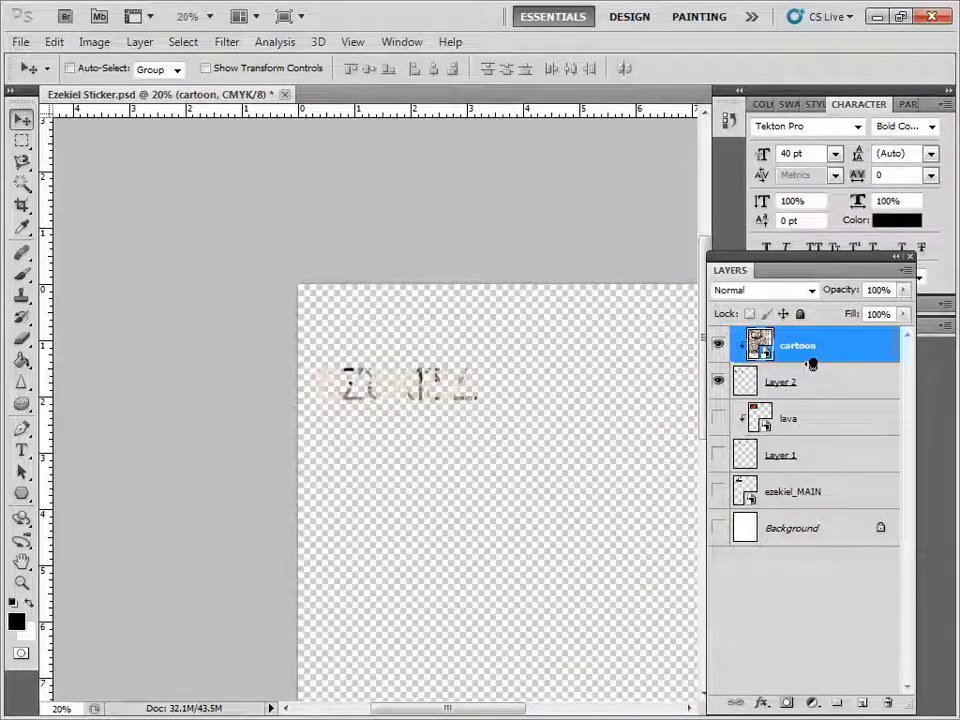
# Step: Shift the clipped cartoon downward inside the letters and show all the hidden layers again, including the Background
pyautogui.click(21, 583)
pyautogui.click(375, 398)
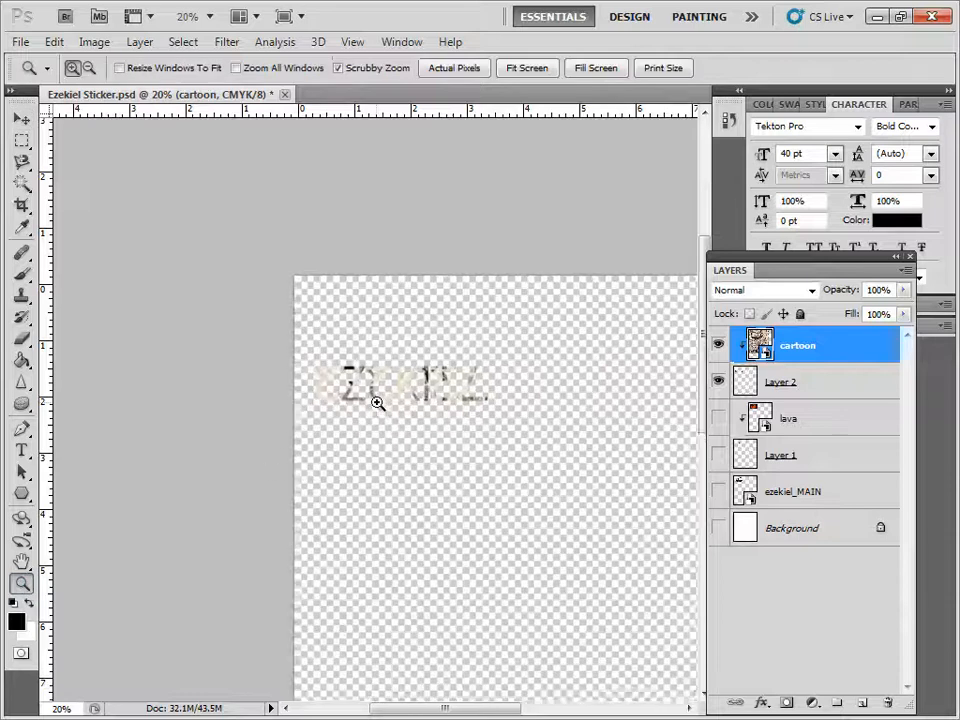
pyautogui.click(389, 390)
pyautogui.click(400, 396)
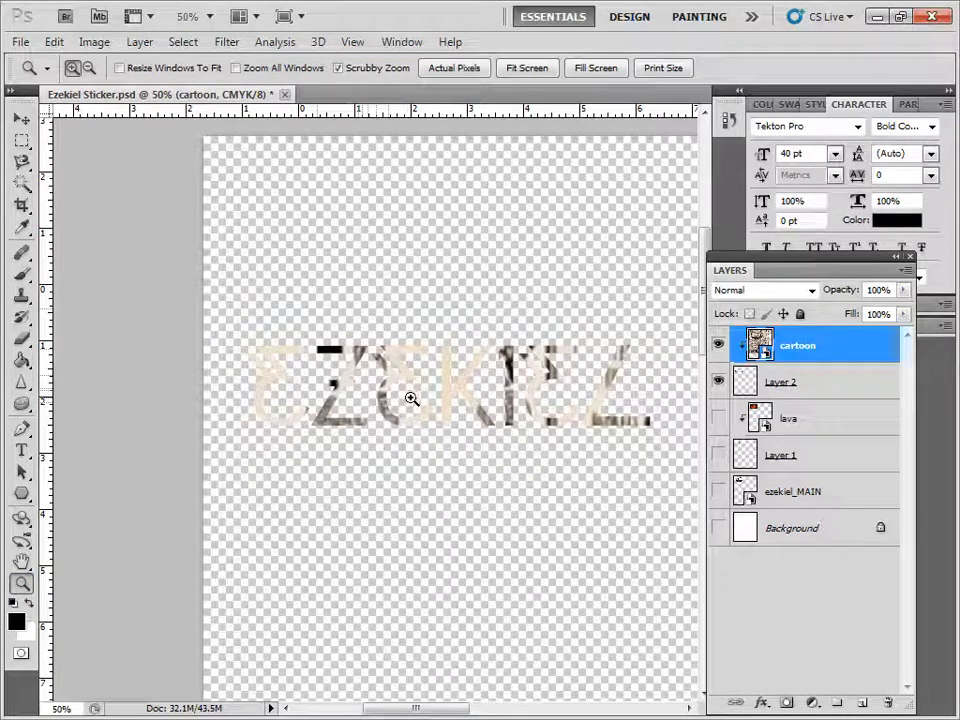
pyautogui.click(21, 118)
pyautogui.moveTo(671, 407); pyautogui.dragTo(665, 472)
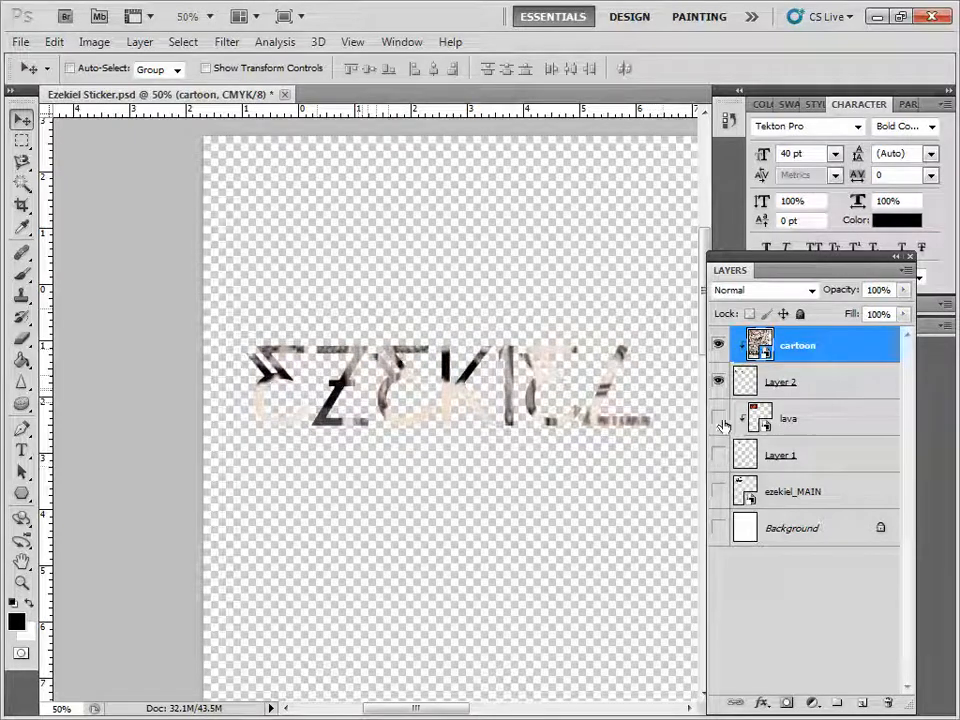
pyautogui.moveTo(717, 419); pyautogui.dragTo(706, 530)
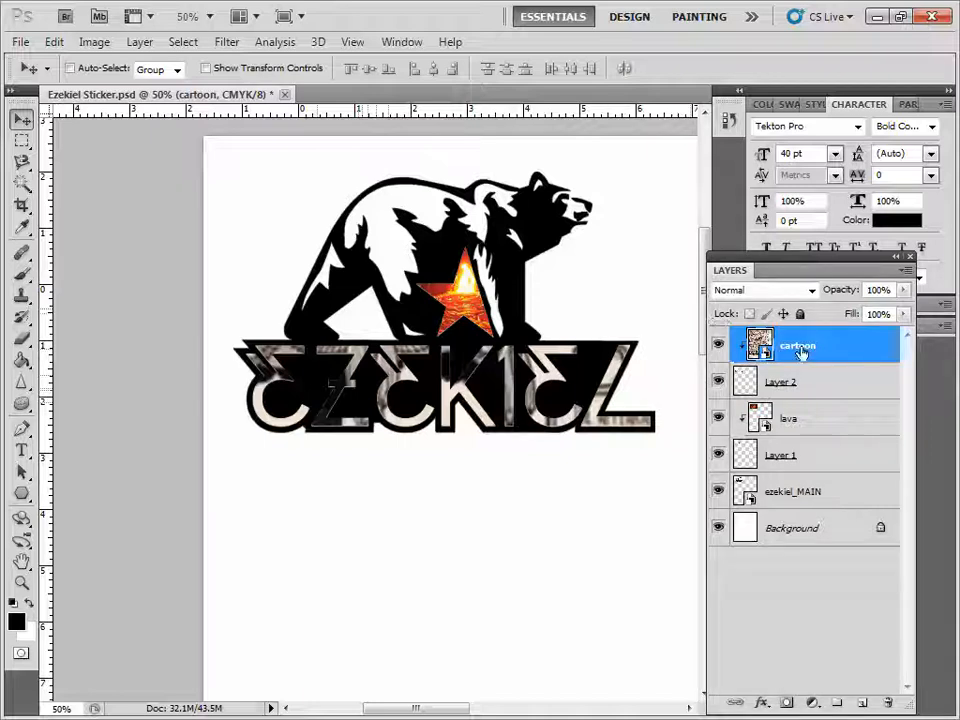
# Step: Scale the cartoon layer proportionally to about 41.4%, position it over the logo near the page's upper-left corner and commit the transformation
pyautogui.hotkey('ctrl', 't')
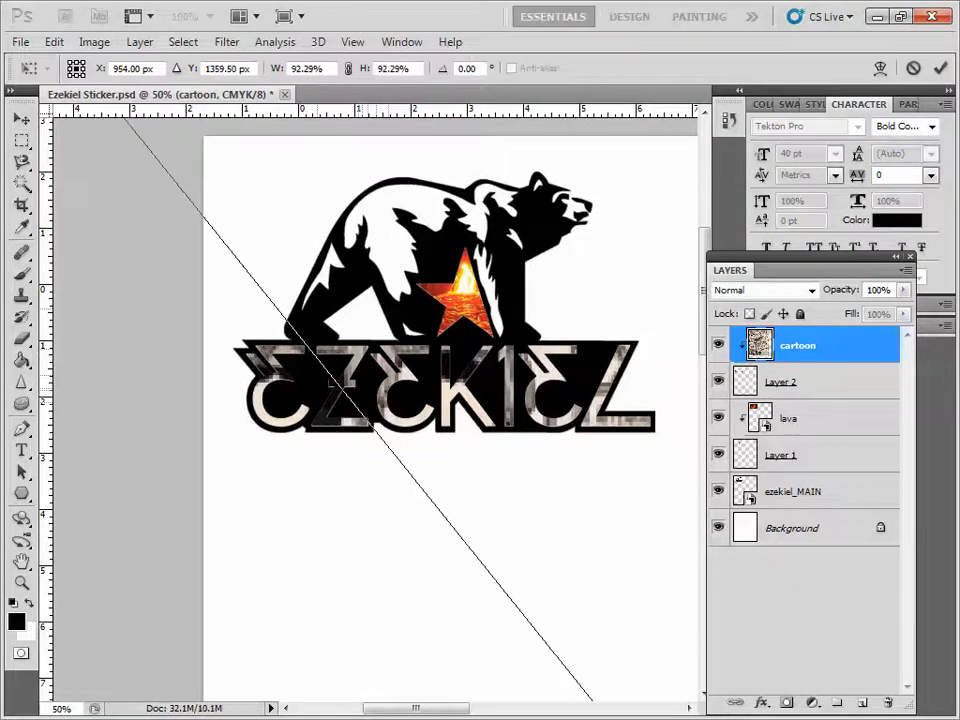
pyautogui.click(52, 707)
pyautogui.write('10')
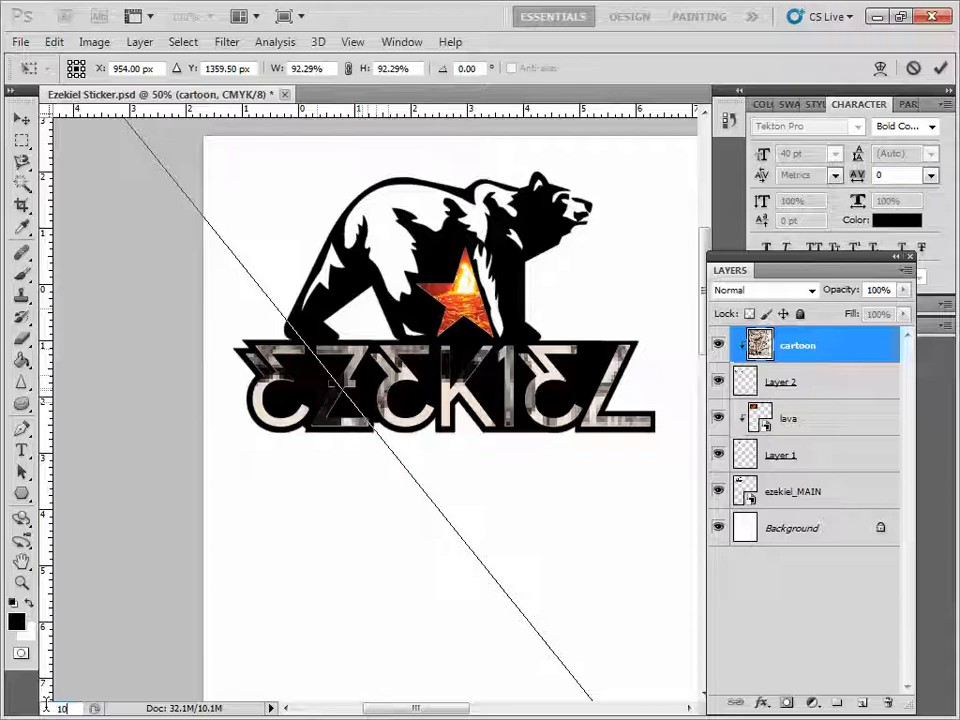
pyautogui.press('Return')
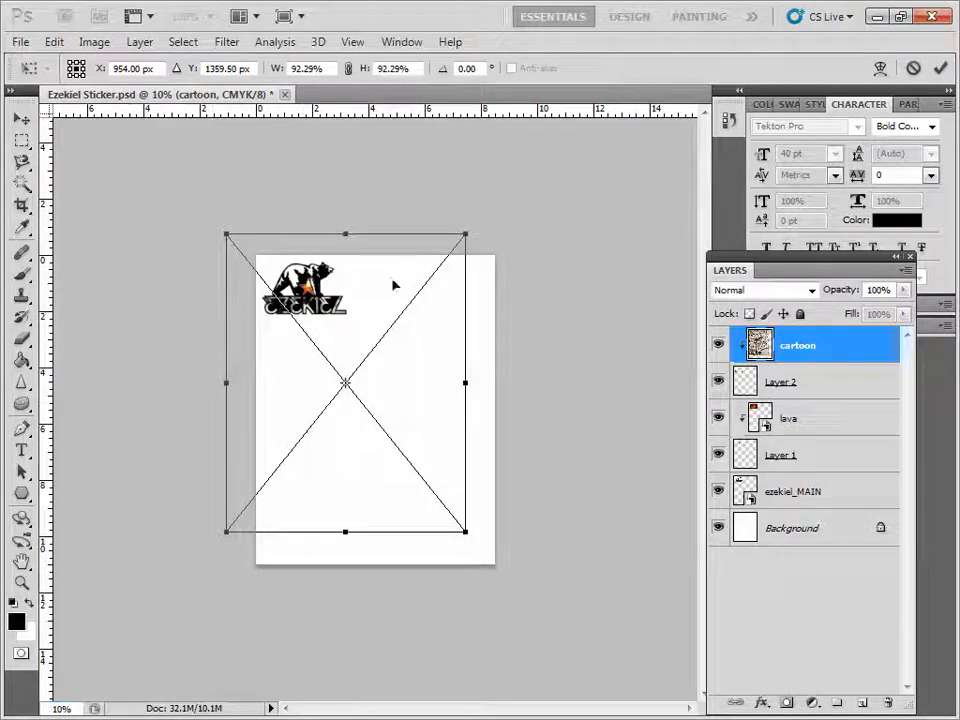
pyautogui.moveTo(466, 233); pyautogui.dragTo(448, 256)
pyautogui.moveTo(225, 532); pyautogui.dragTo(225, 456)
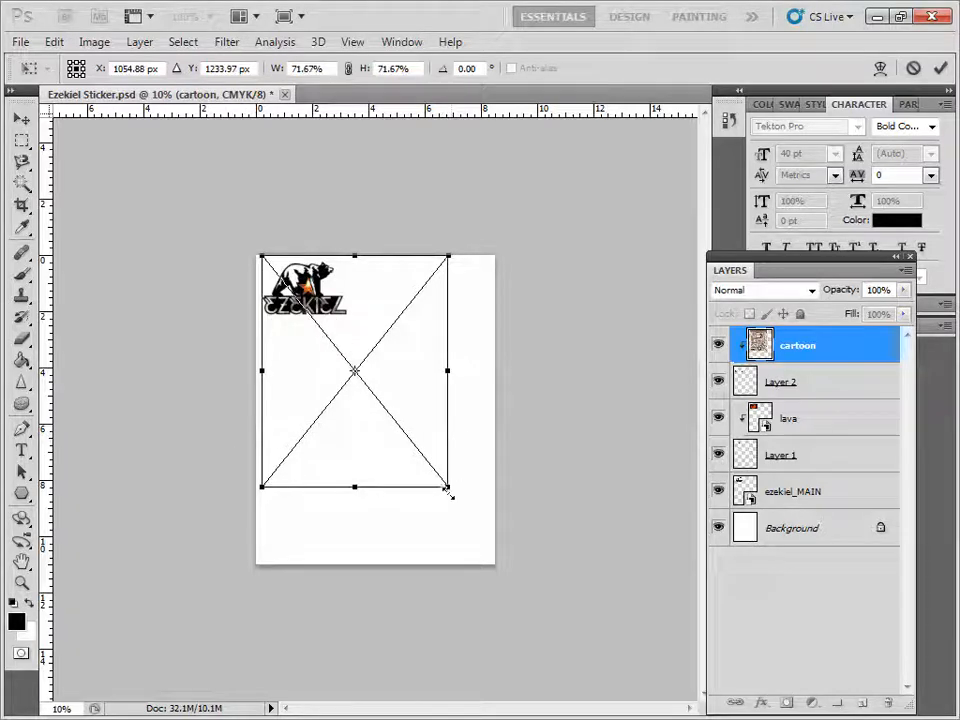
pyautogui.moveTo(449, 487); pyautogui.dragTo(371, 390)
pyautogui.moveTo(333, 326); pyautogui.dragTo(336, 333)
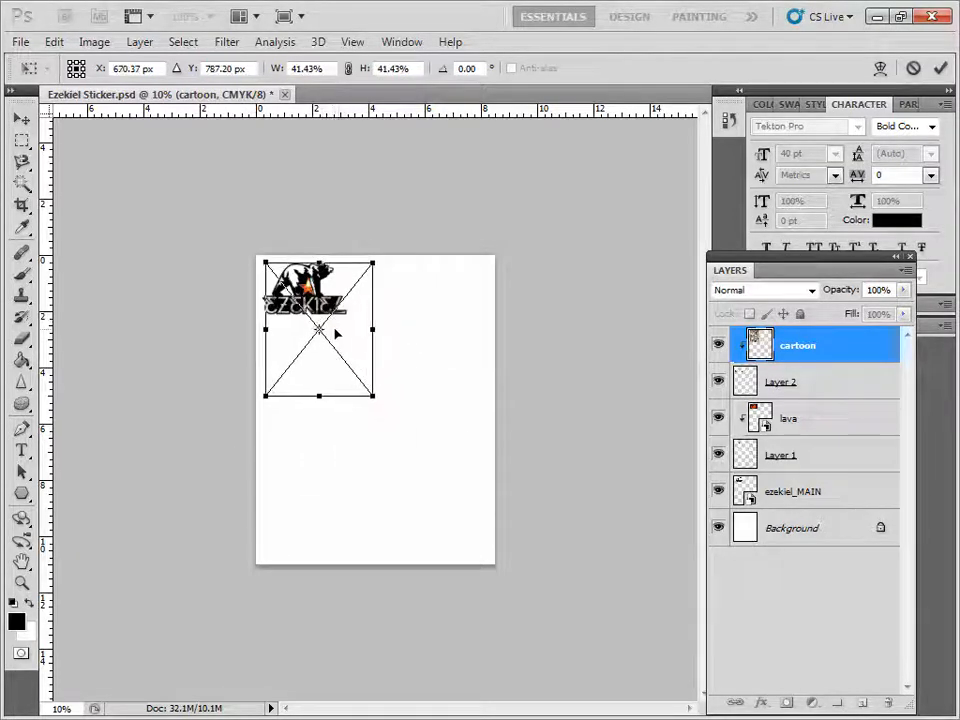
pyautogui.click(23, 585)
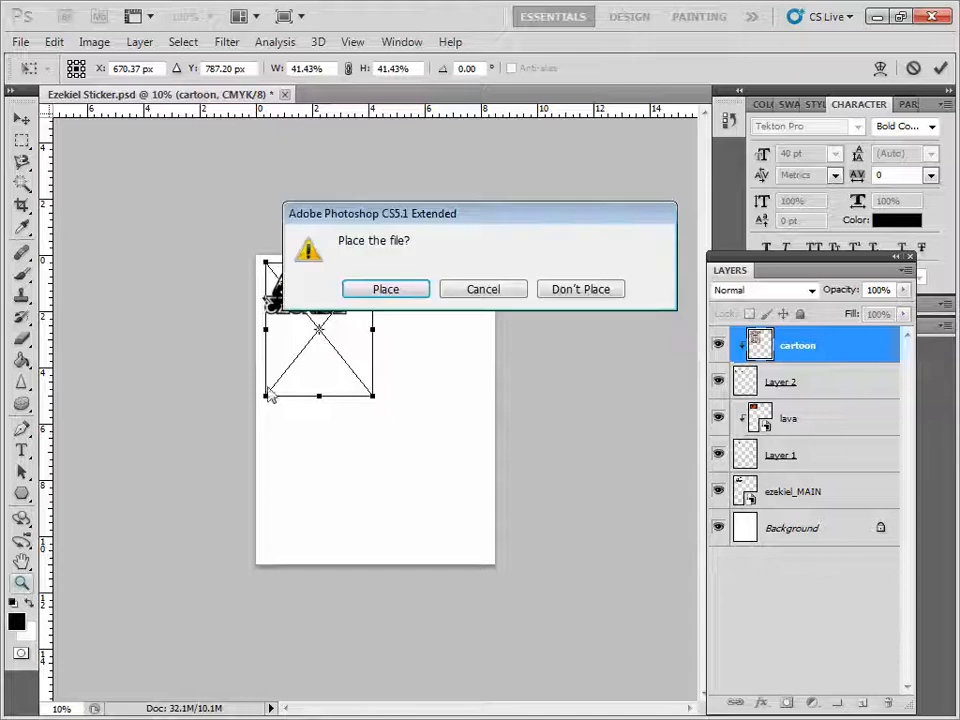
pyautogui.click(304, 303)
pyautogui.click(267, 290)
# Step: Reposition the clipped cartoon inside the EZEKIEL letters so its drawings fill the lettering more evenly
pyautogui.click(237, 253)
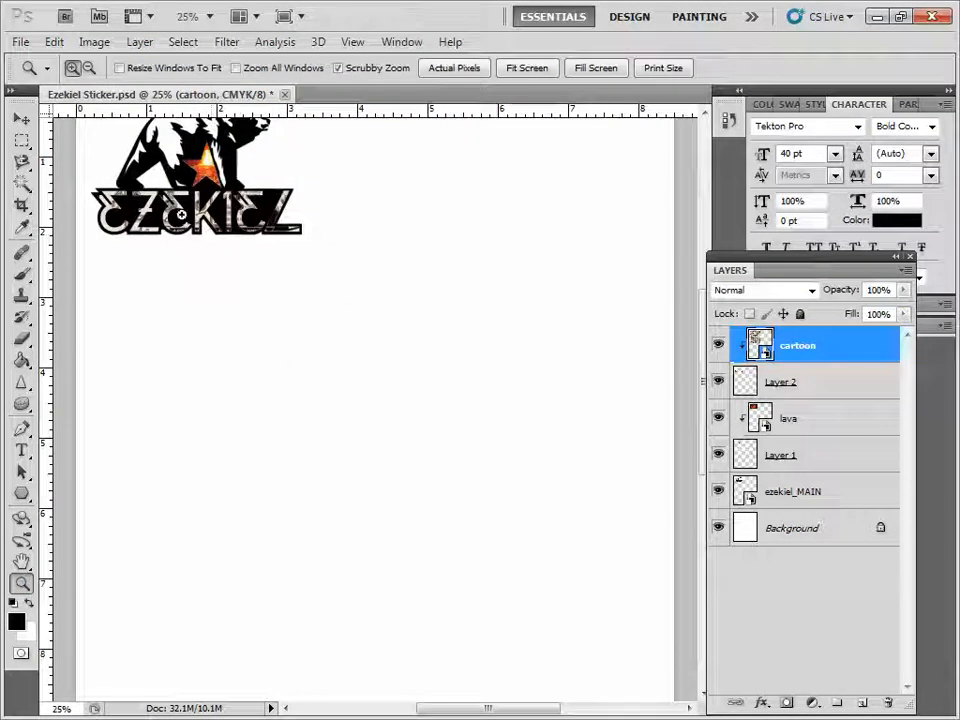
pyautogui.click(21, 561)
pyautogui.moveTo(175, 220); pyautogui.dragTo(259, 300)
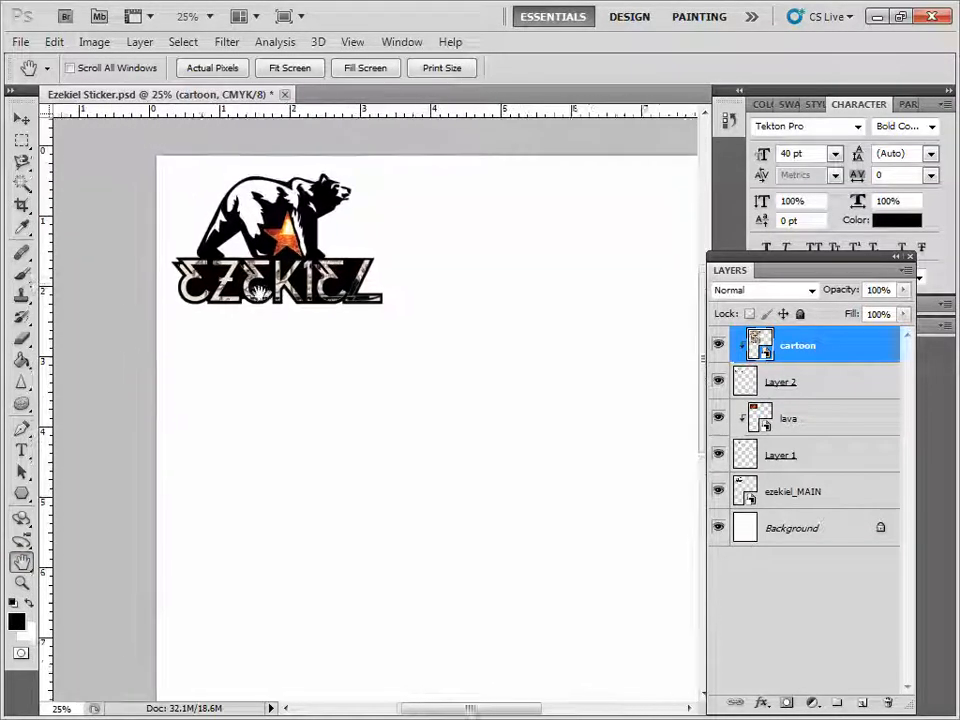
pyautogui.press('z')
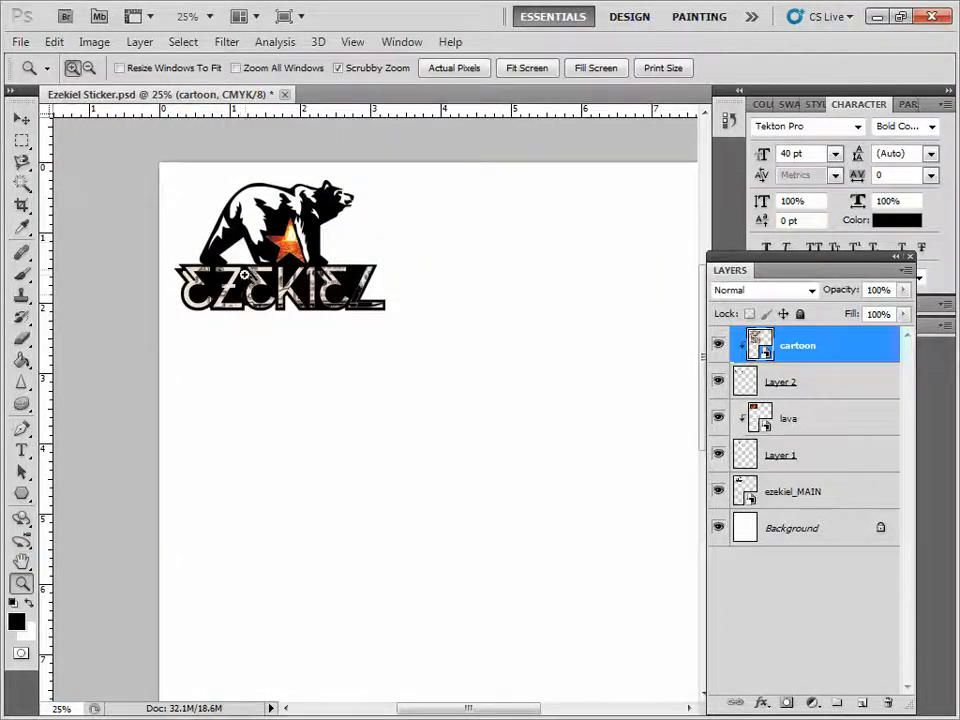
pyautogui.click(240, 266)
pyautogui.click(250, 268)
pyautogui.click(251, 268)
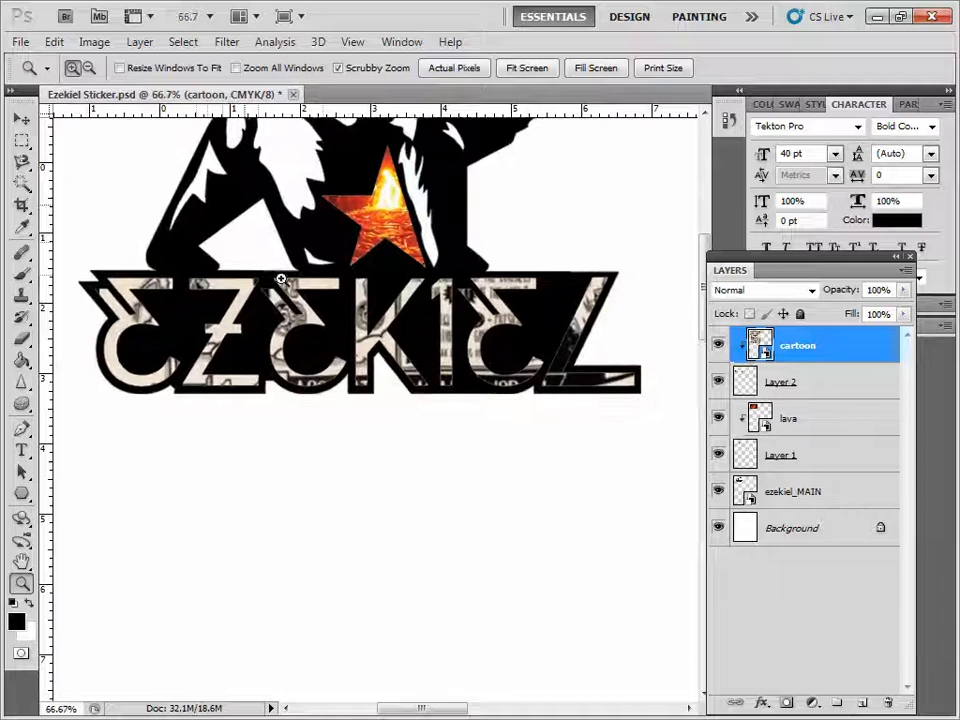
pyautogui.click(21, 119)
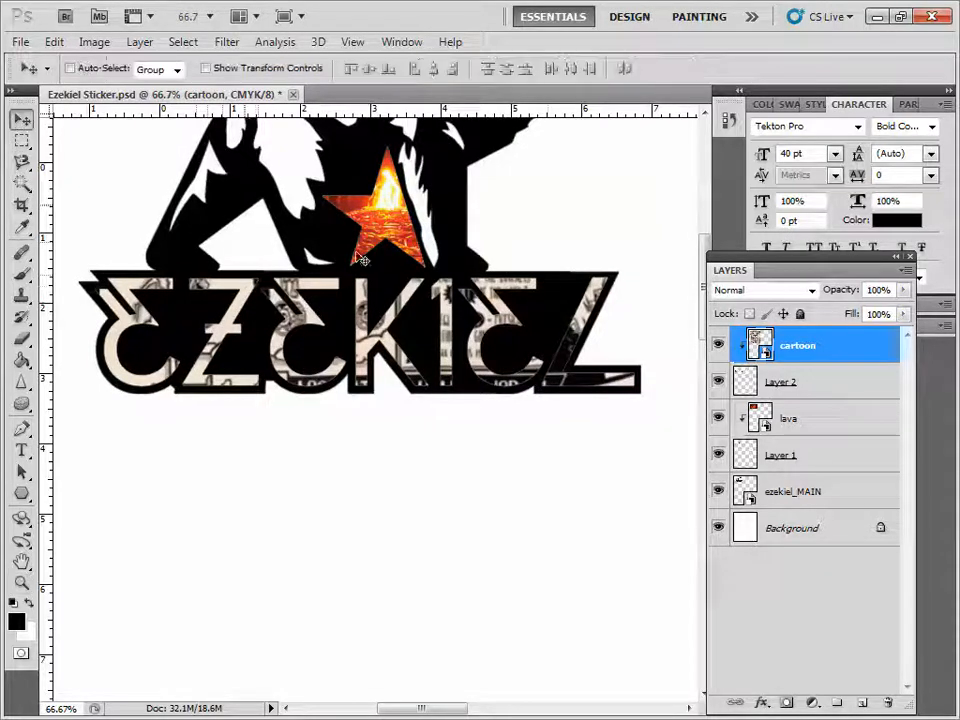
pyautogui.moveTo(561, 249); pyautogui.dragTo(405, 312)
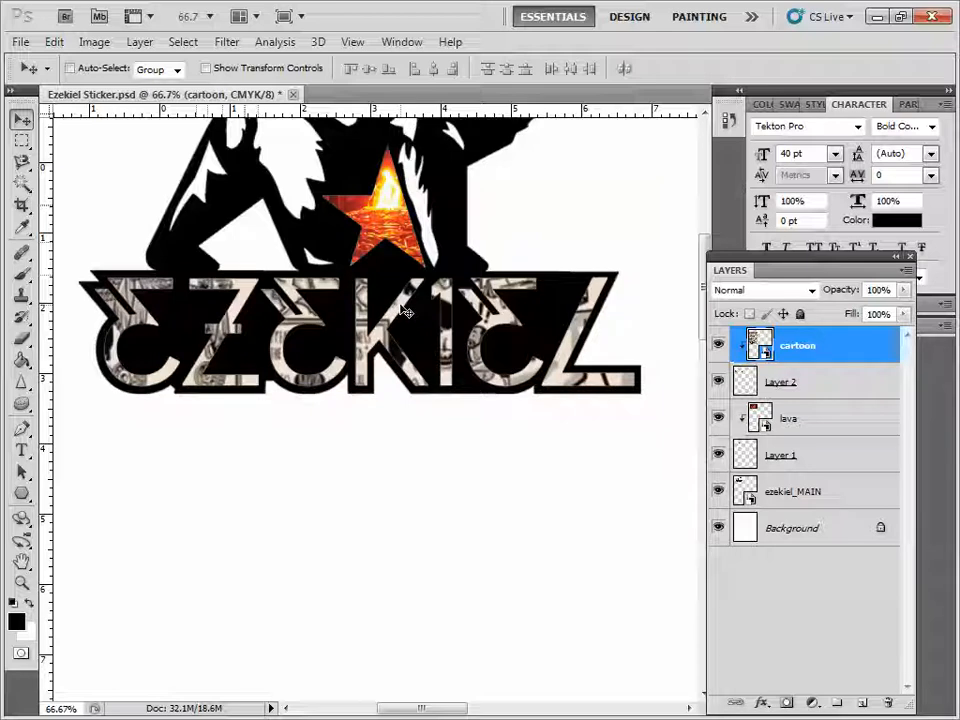